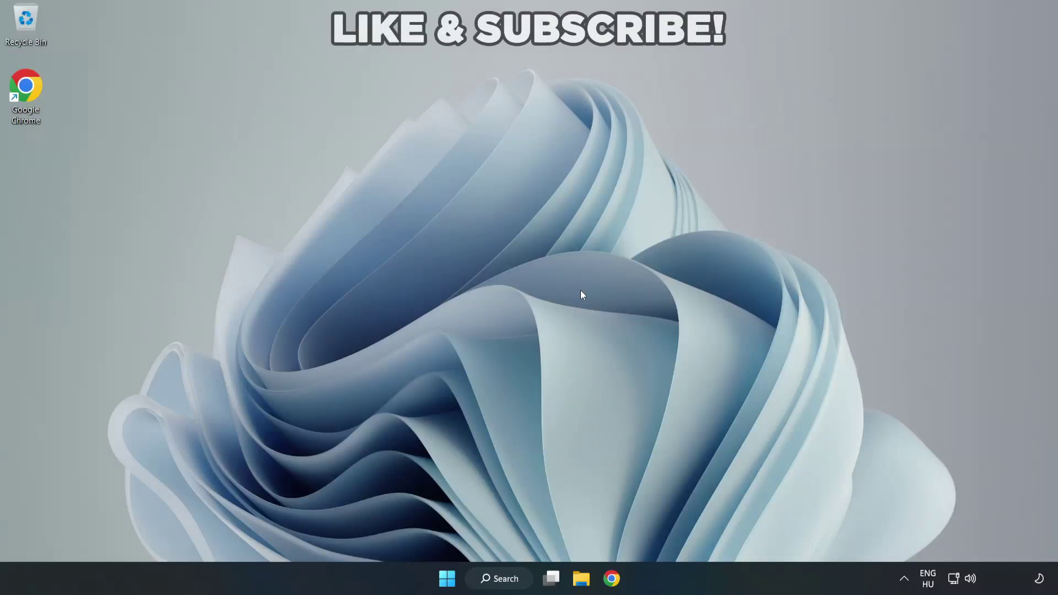
In Quick Settings, change the sound output from CABLE Input to Speakers (High Definition Audio Device).
click(971, 580)
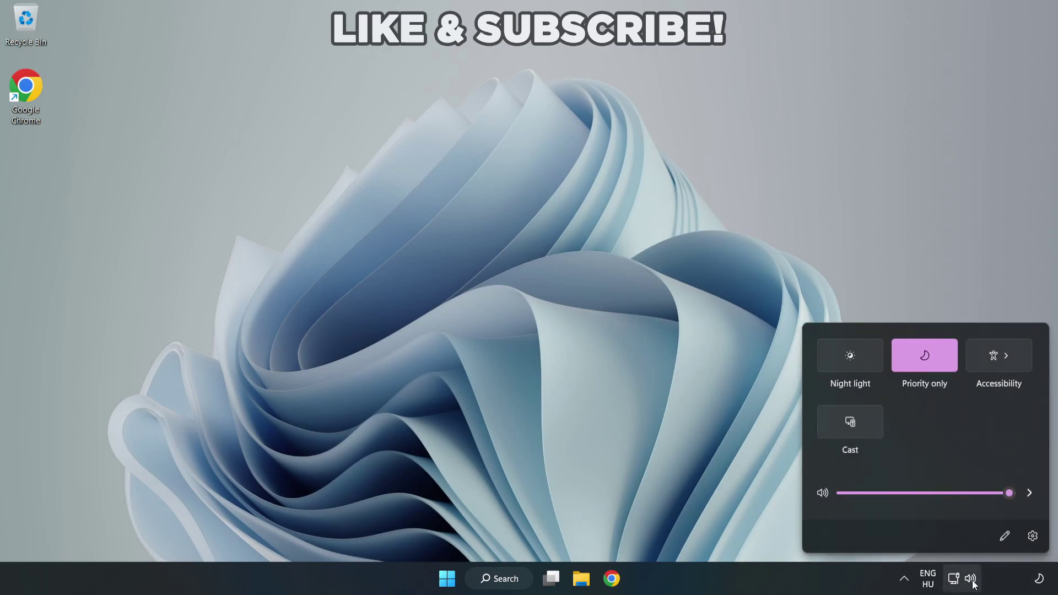
click(1028, 498)
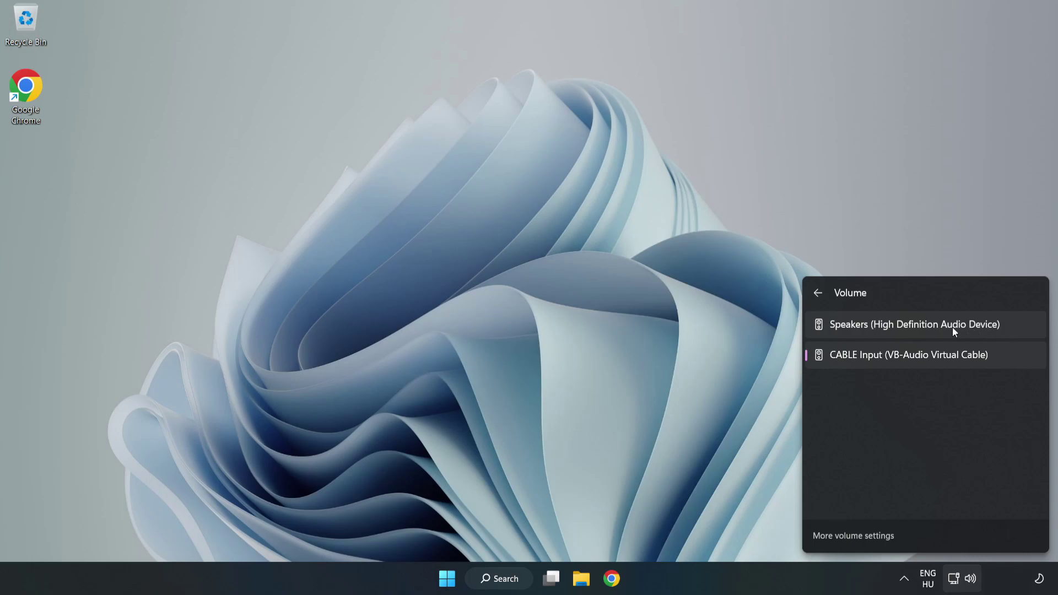
click(1014, 327)
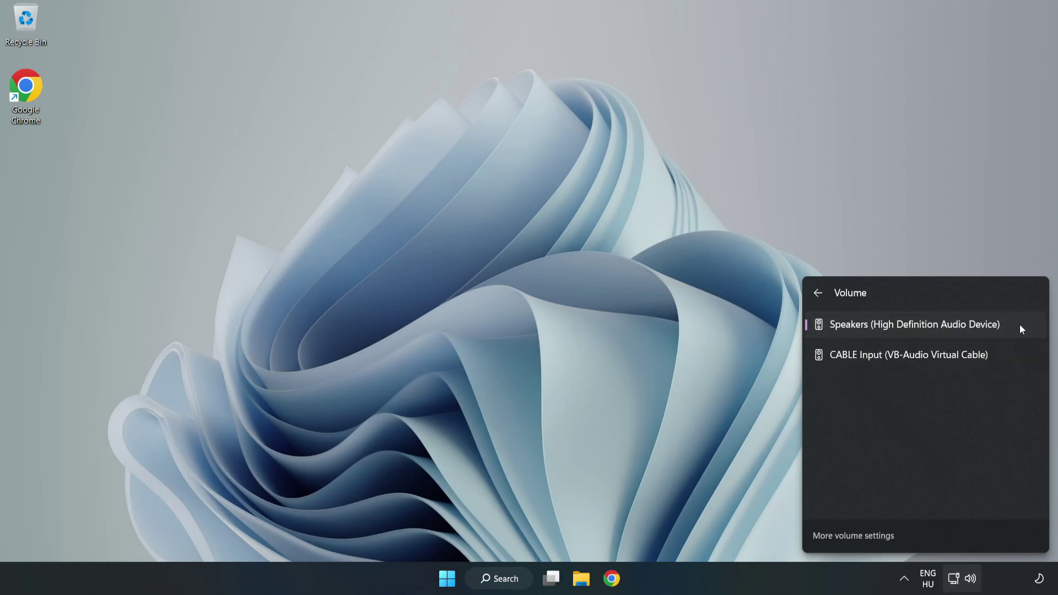
click(513, 285)
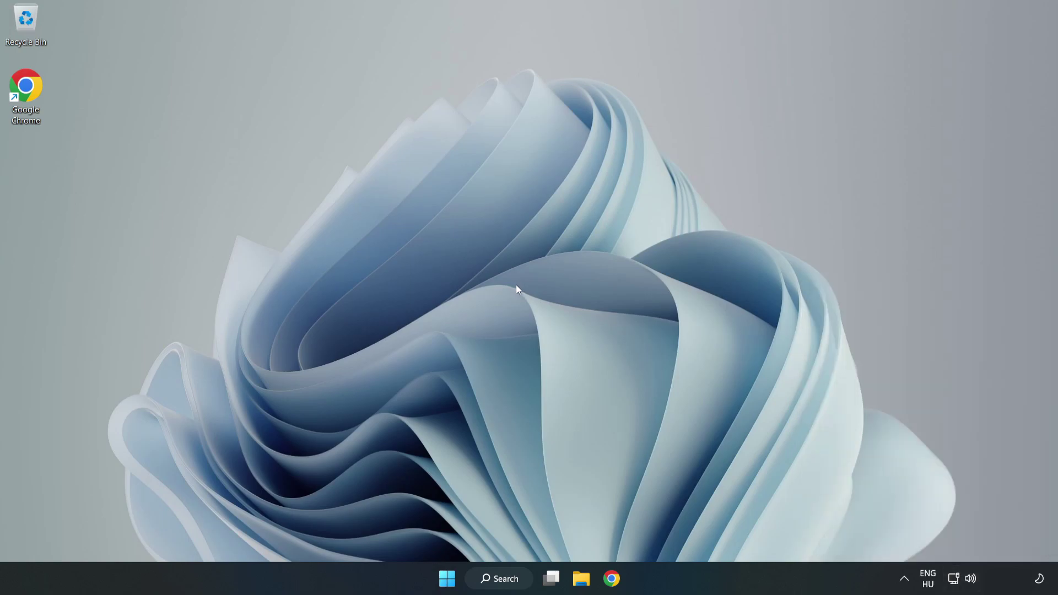
Reset all sound devices and app volumes in the Volume mixer to recommended defaults, then close Settings.
right_click(971, 579)
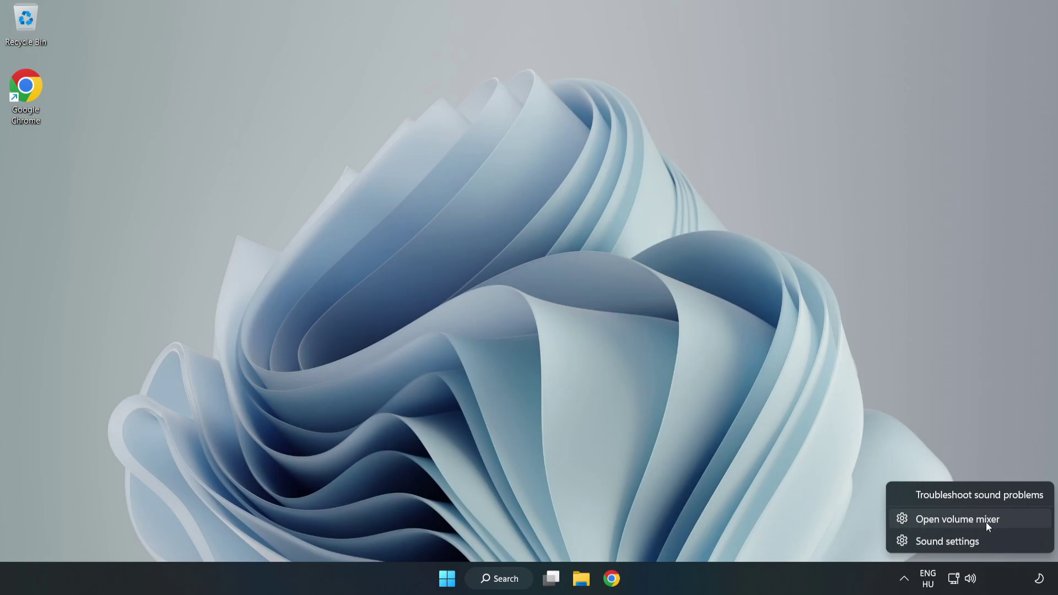
click(1015, 523)
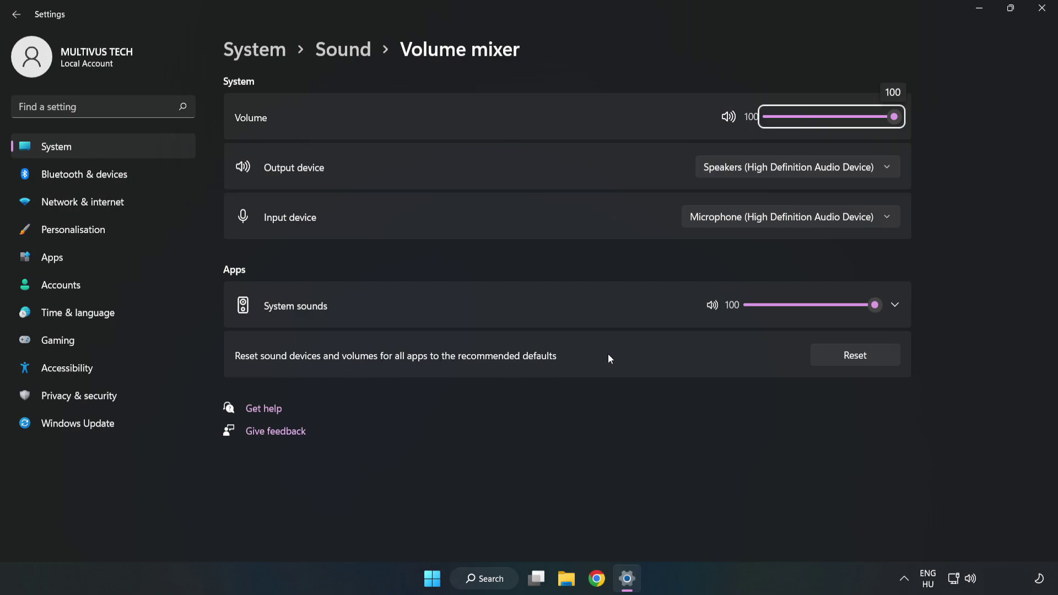
click(867, 362)
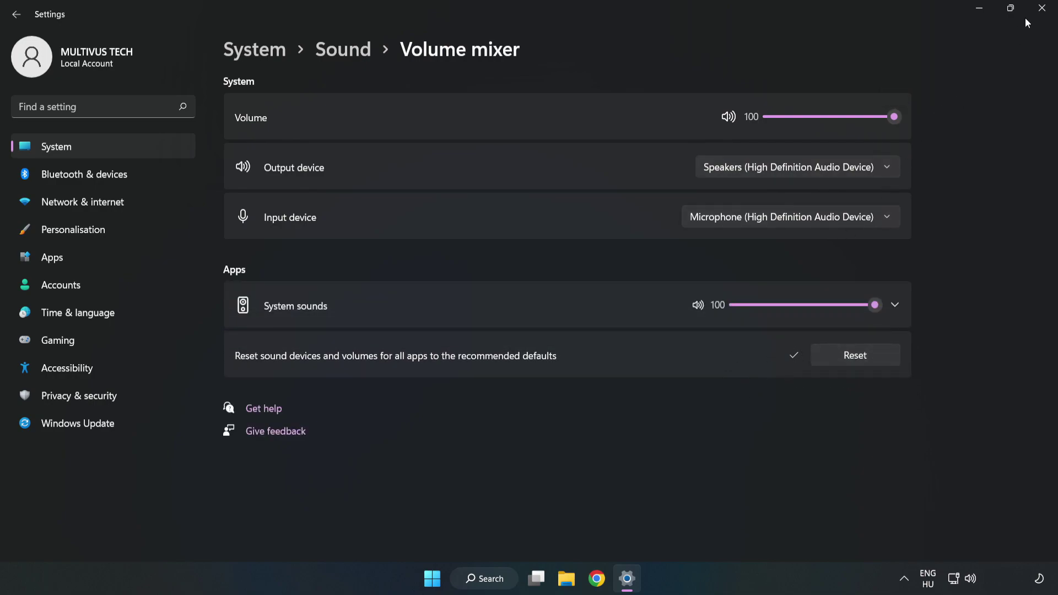
click(1041, 11)
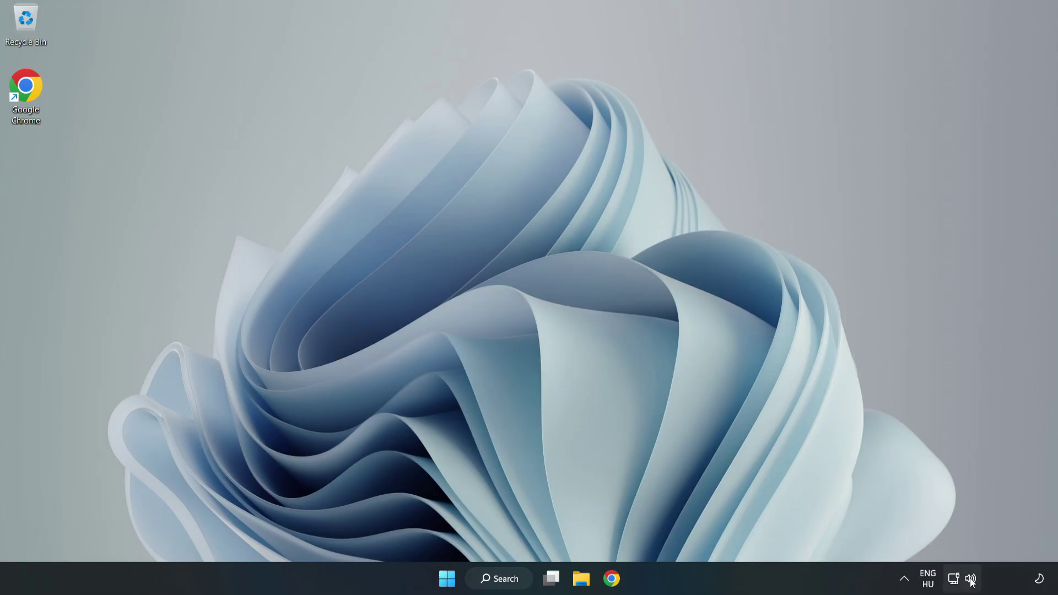
Open the System > Sound settings page and scroll down to its Advanced section.
right_click(970, 578)
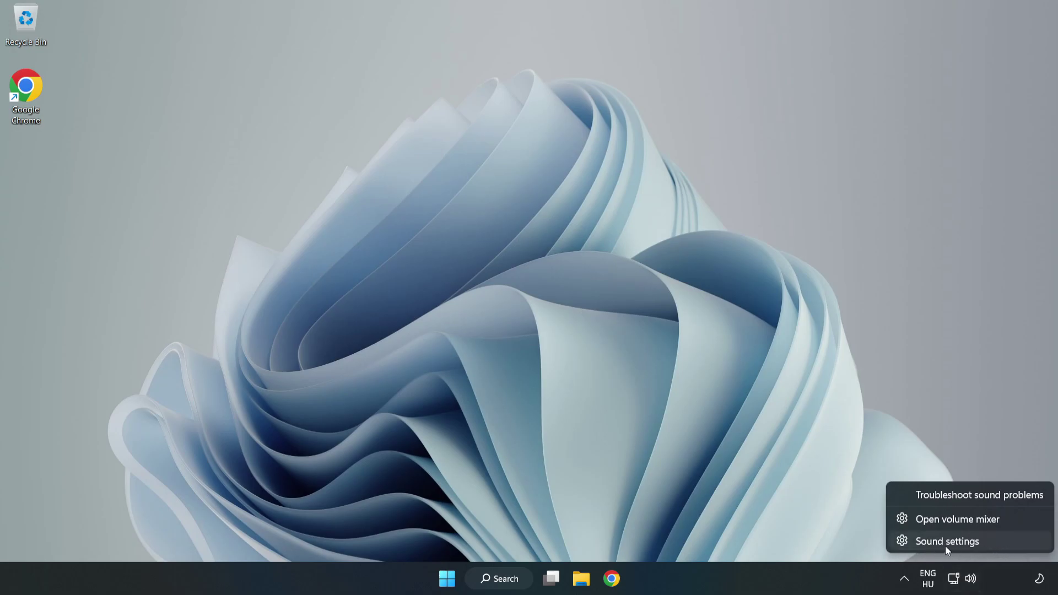
click(985, 544)
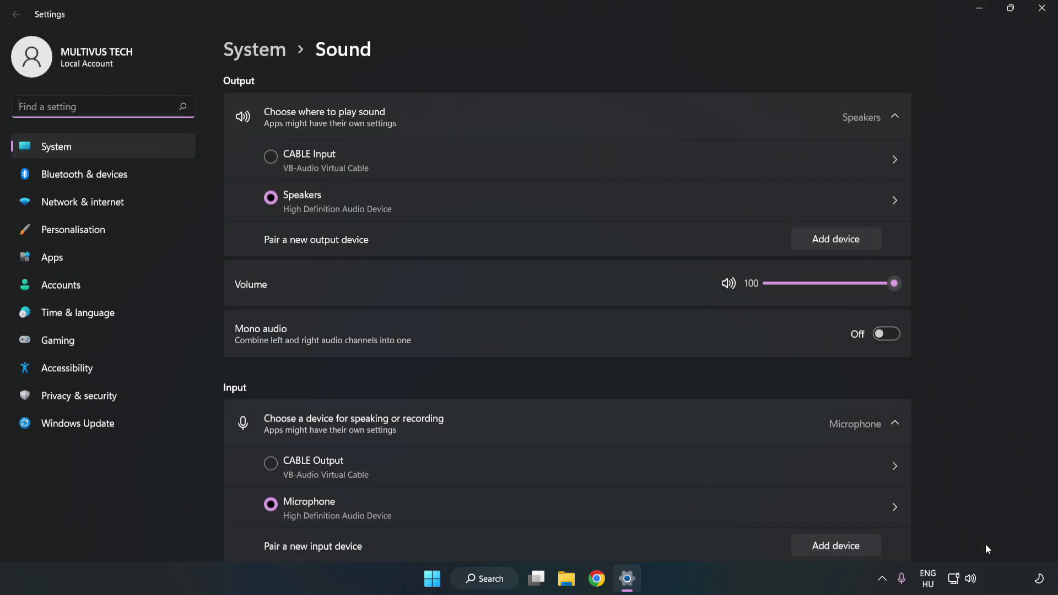
click(894, 284)
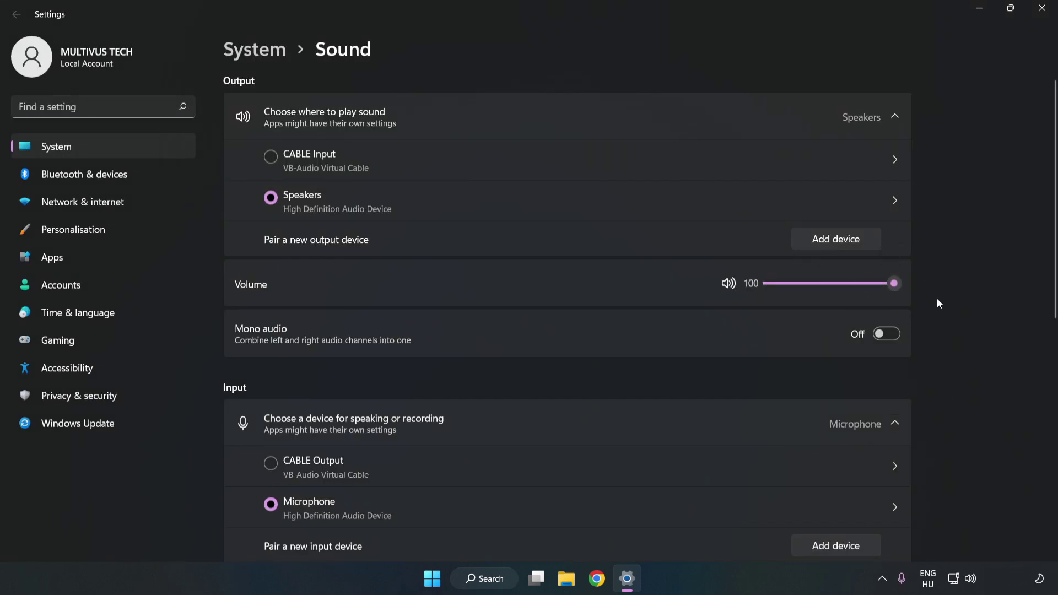
scroll(1031, 264, down, 5)
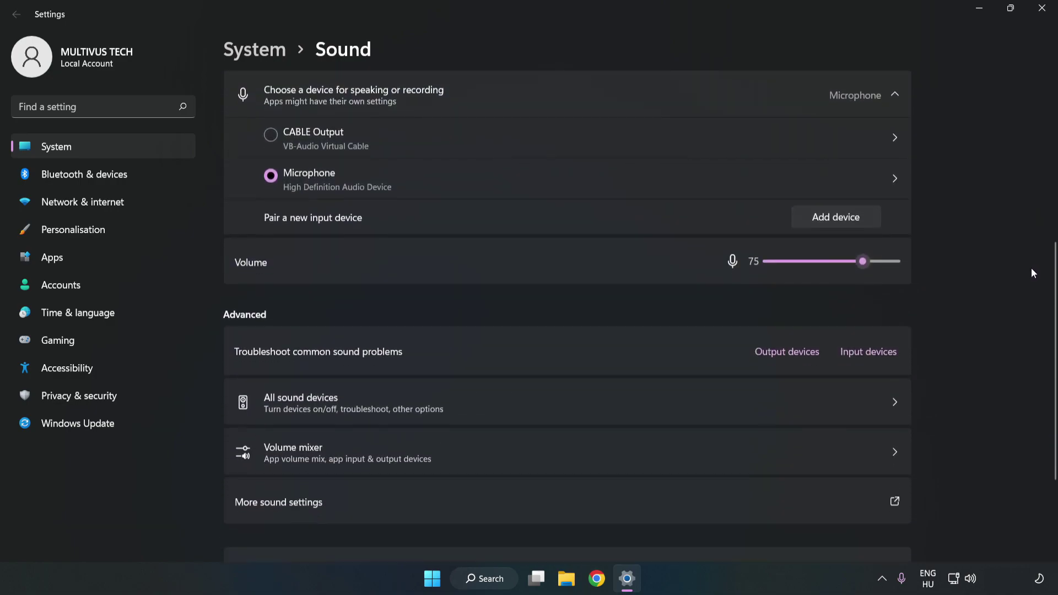
scroll(1032, 273, down, 1)
scroll(1030, 271, down, 1)
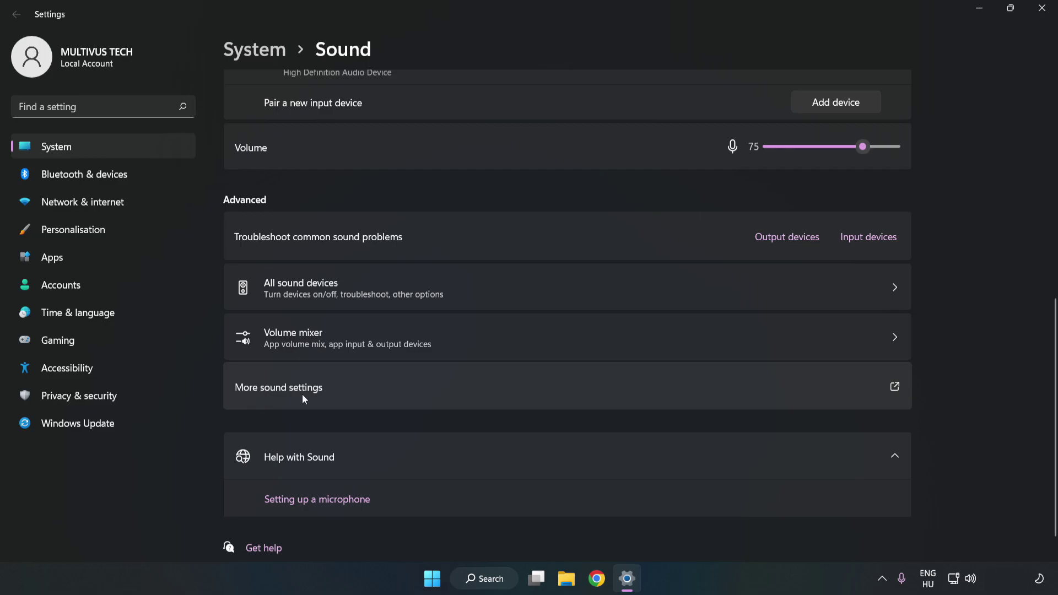
Open the classic Sound control panel and disable the CABLE Input playback device.
click(461, 396)
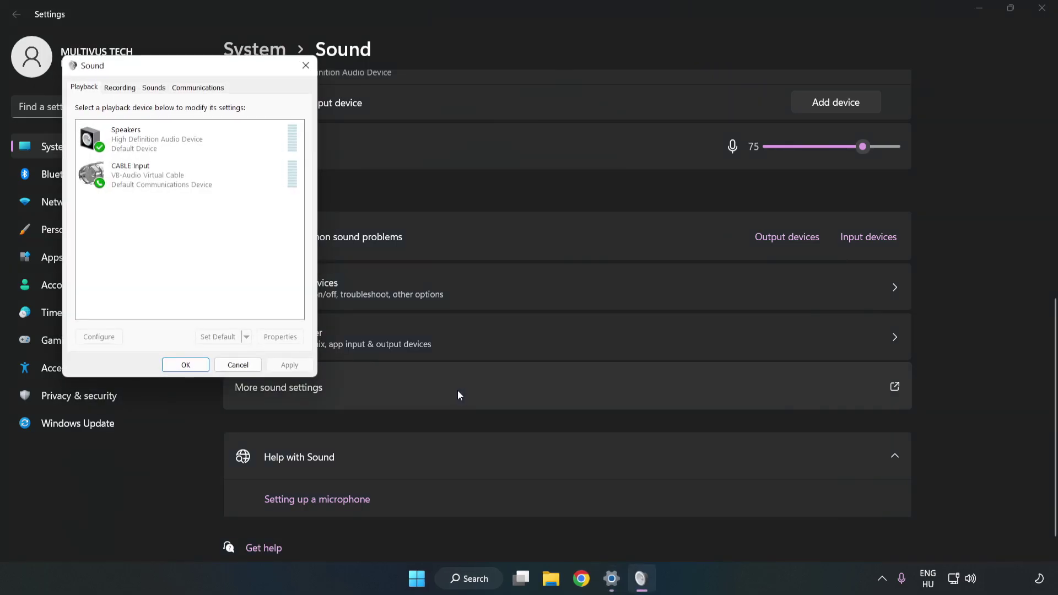
drag(222, 74, 546, 136)
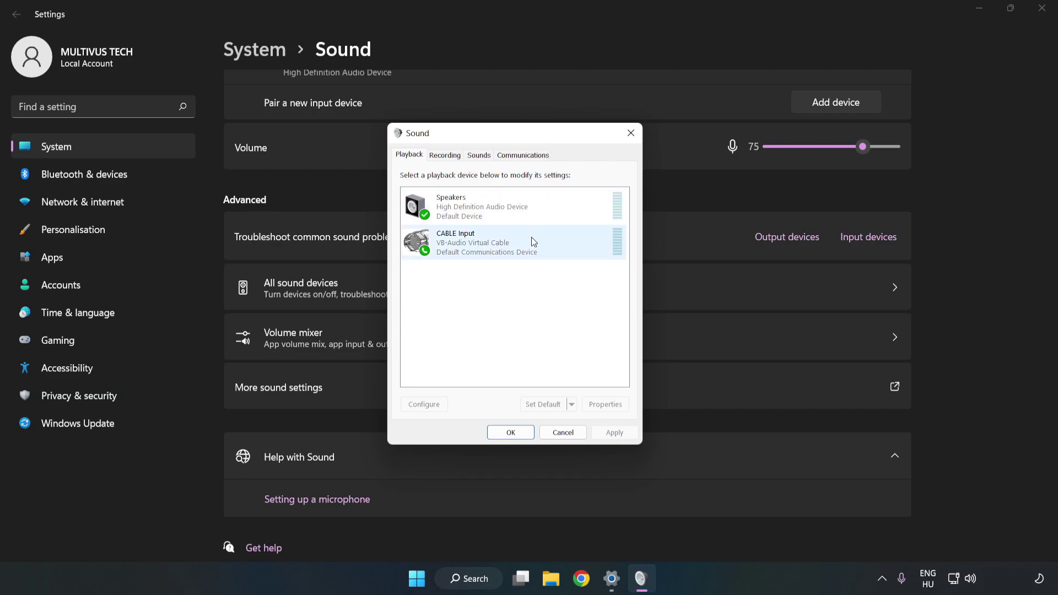
click(421, 243)
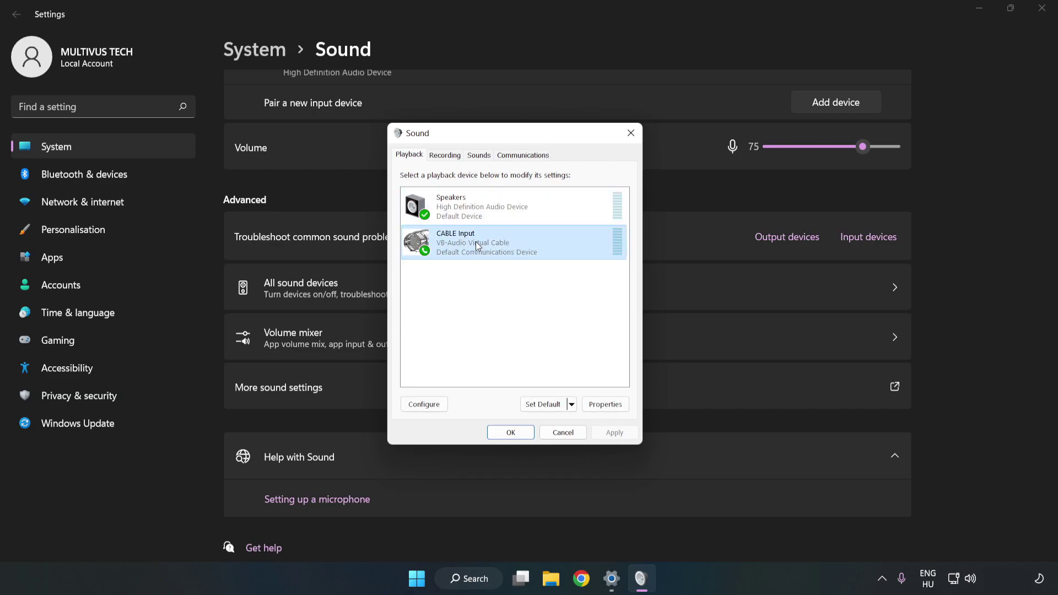
right_click(529, 243)
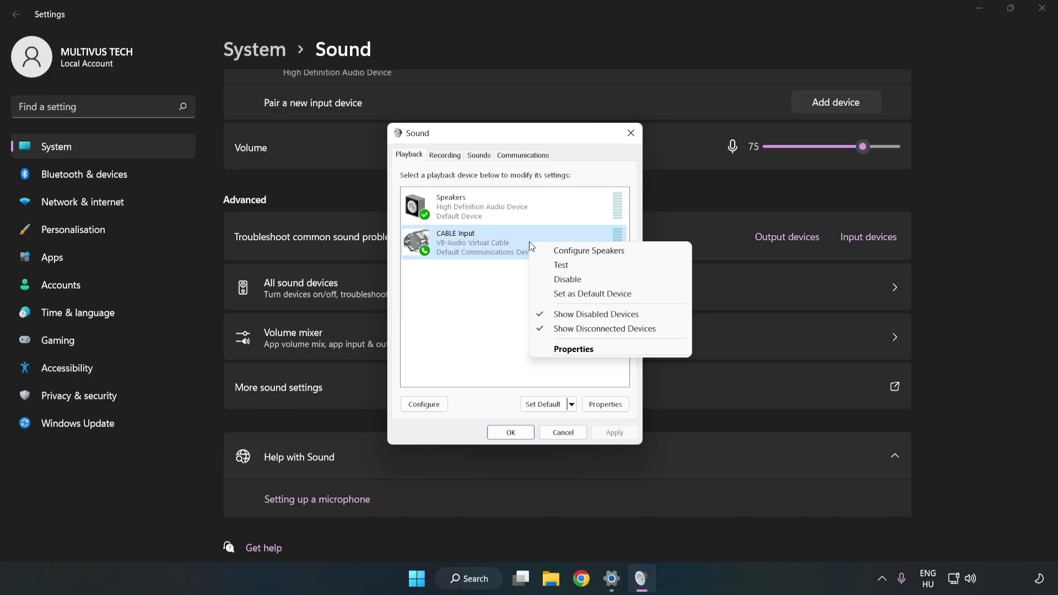
click(592, 280)
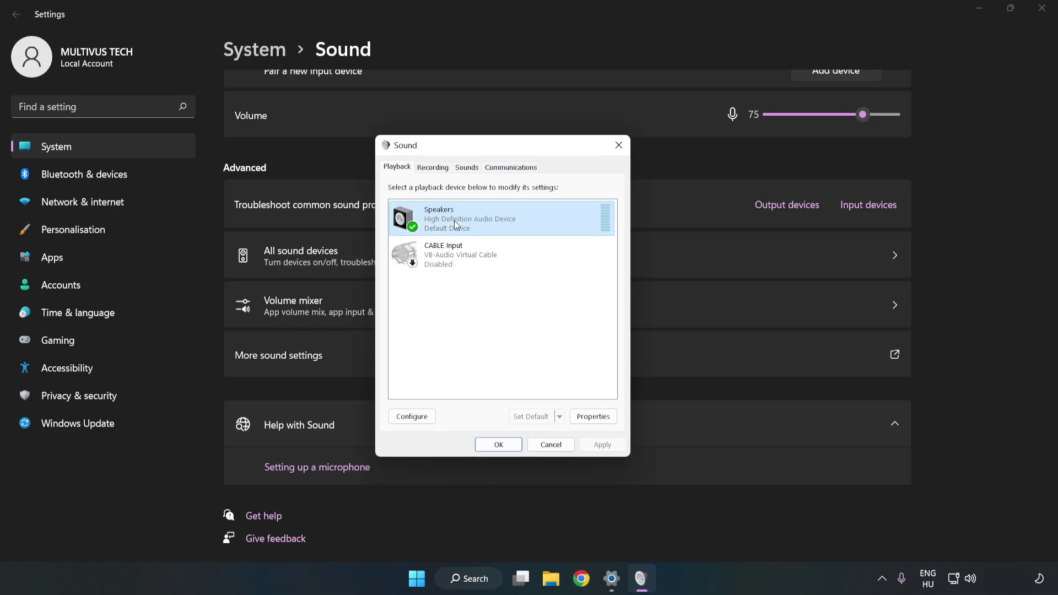
Configure the Speakers as 7.1 Surround, keeping all optional and full-range speakers ticked.
right_click(541, 221)
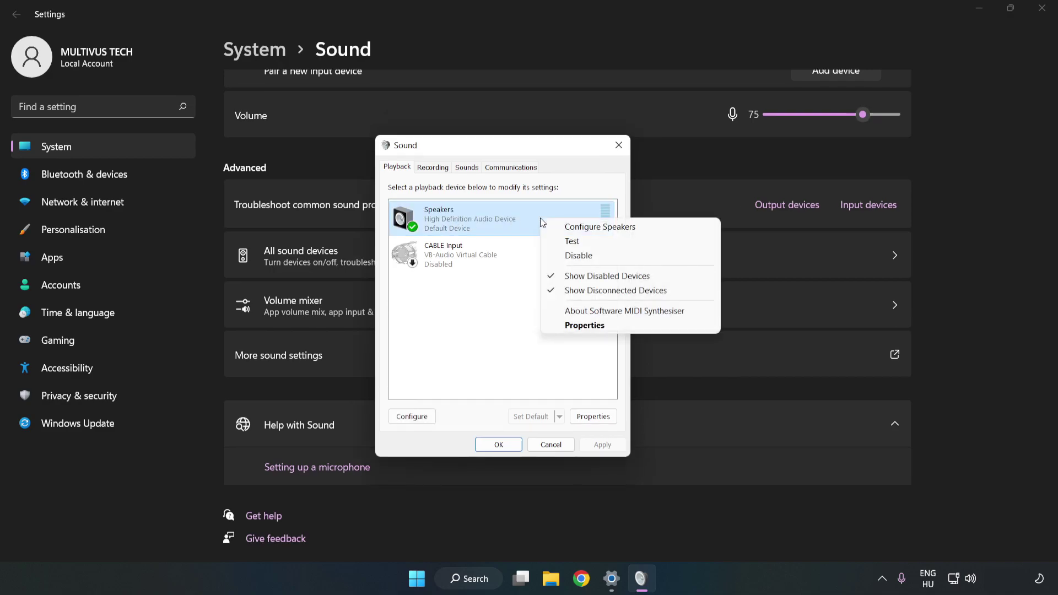
click(602, 228)
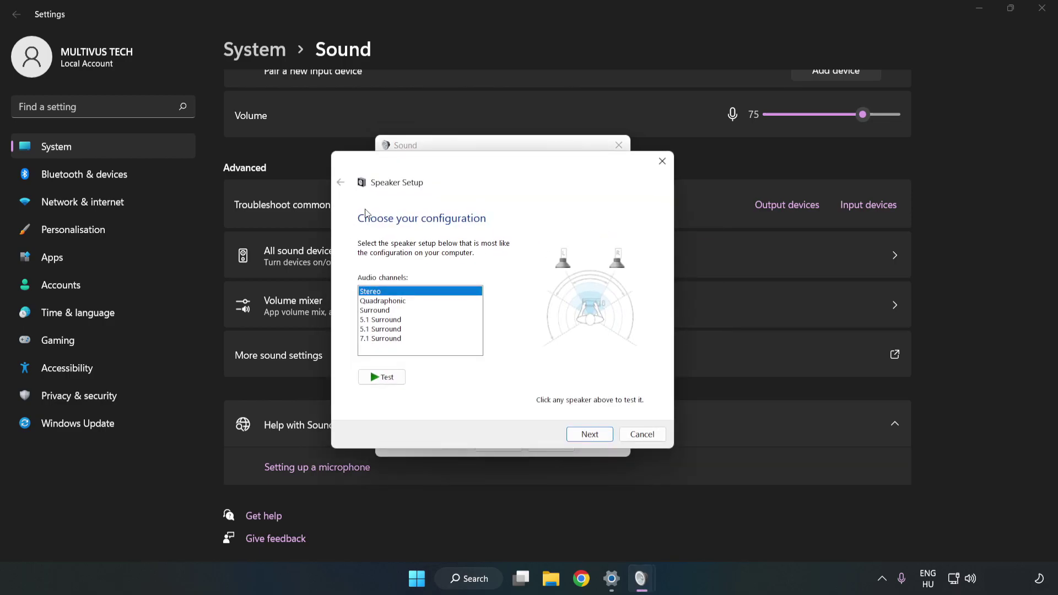
click(392, 301)
click(389, 340)
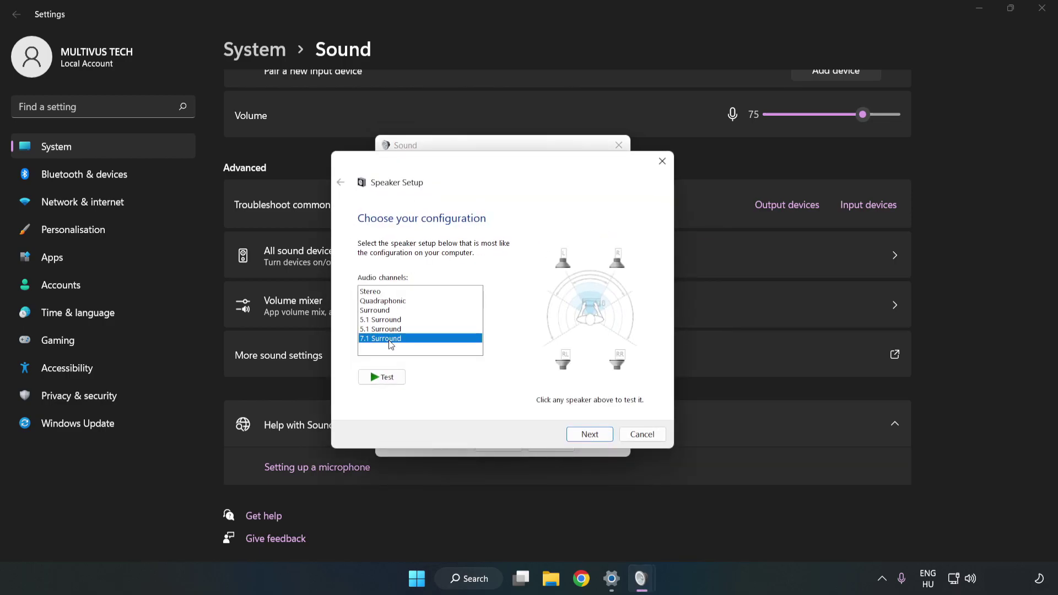
click(589, 436)
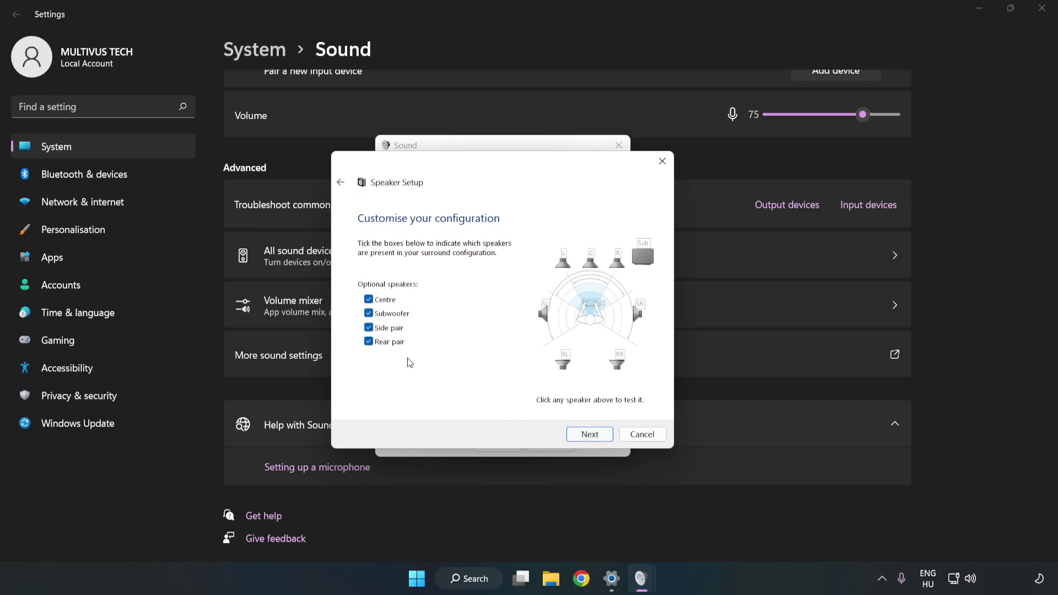
click(584, 433)
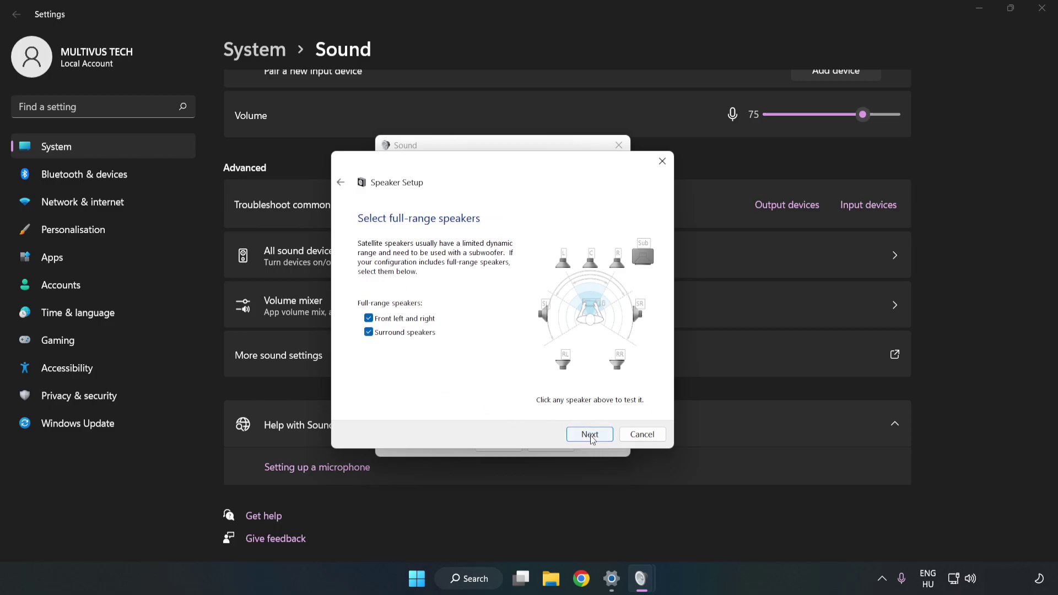
click(590, 436)
click(590, 435)
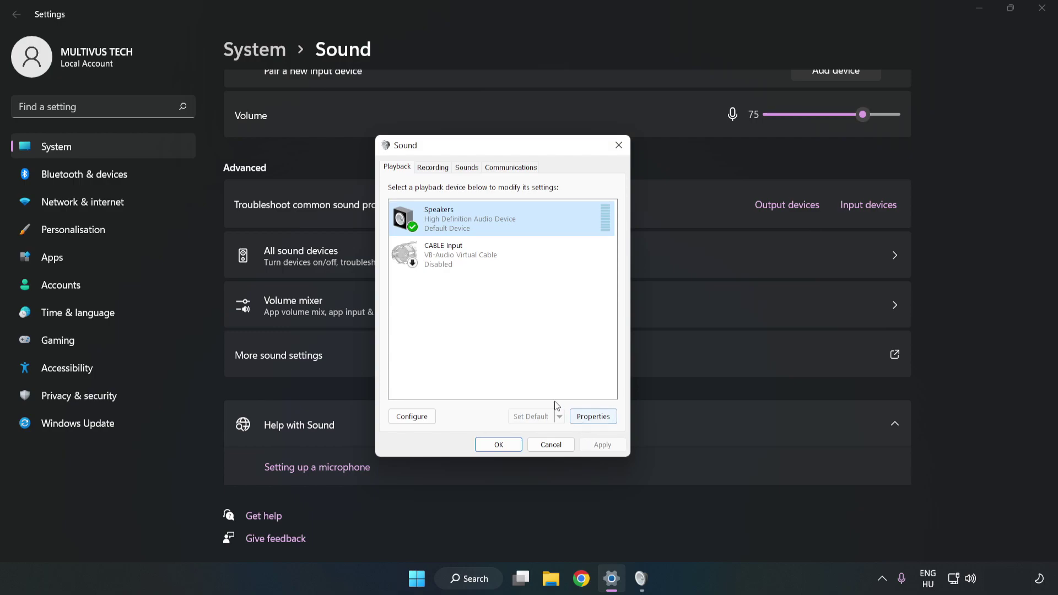
Turn off all audio enhancements in the Speakers properties.
click(593, 417)
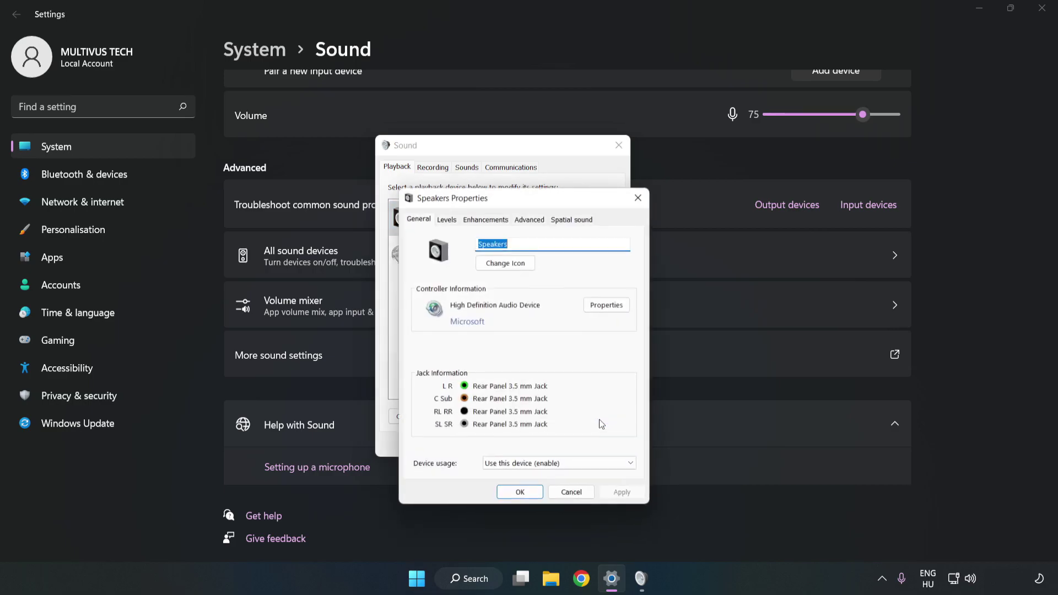
drag(529, 206, 503, 154)
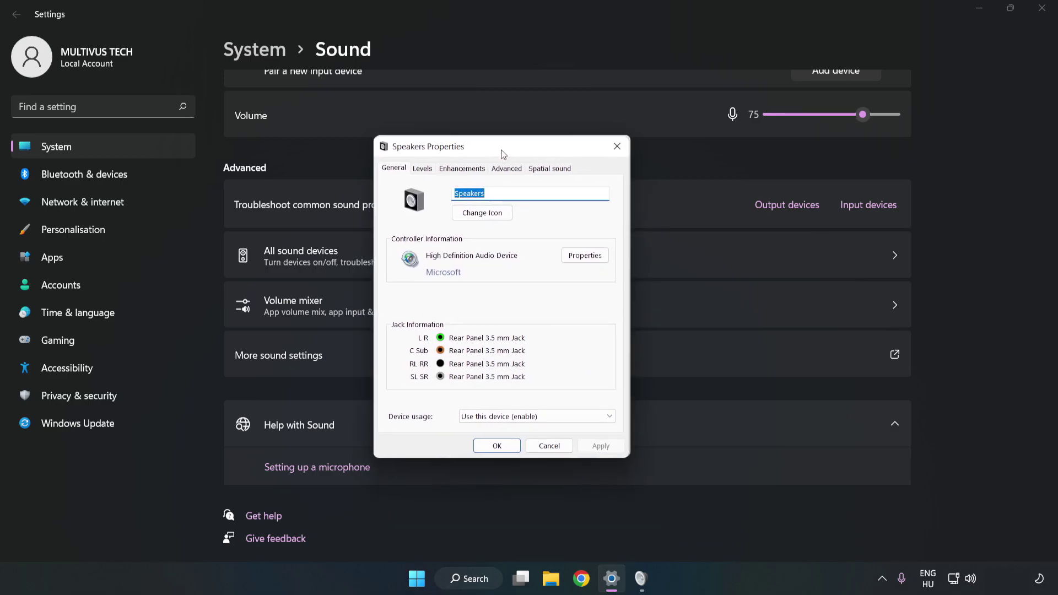
click(459, 171)
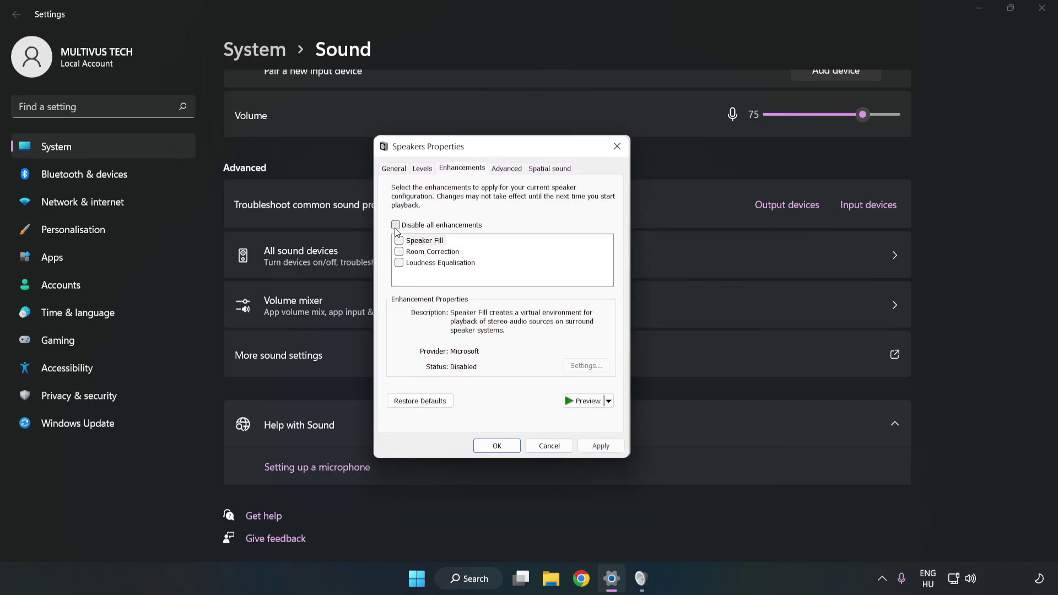
click(396, 225)
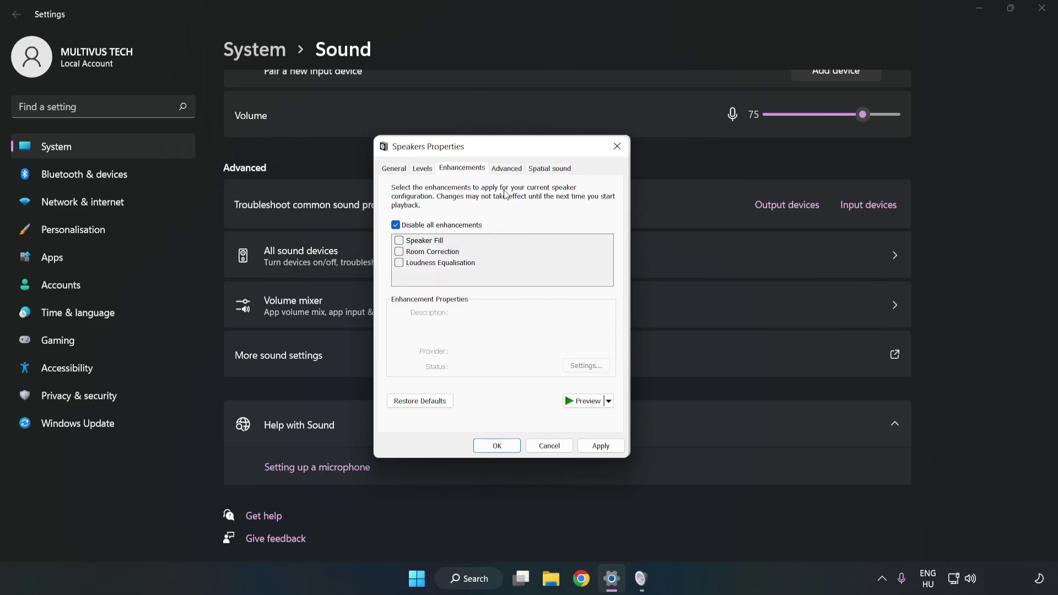
Set the default format to 16 bit, 48000 Hz (DVD Quality), apply it, and close the sound dialogs.
click(506, 169)
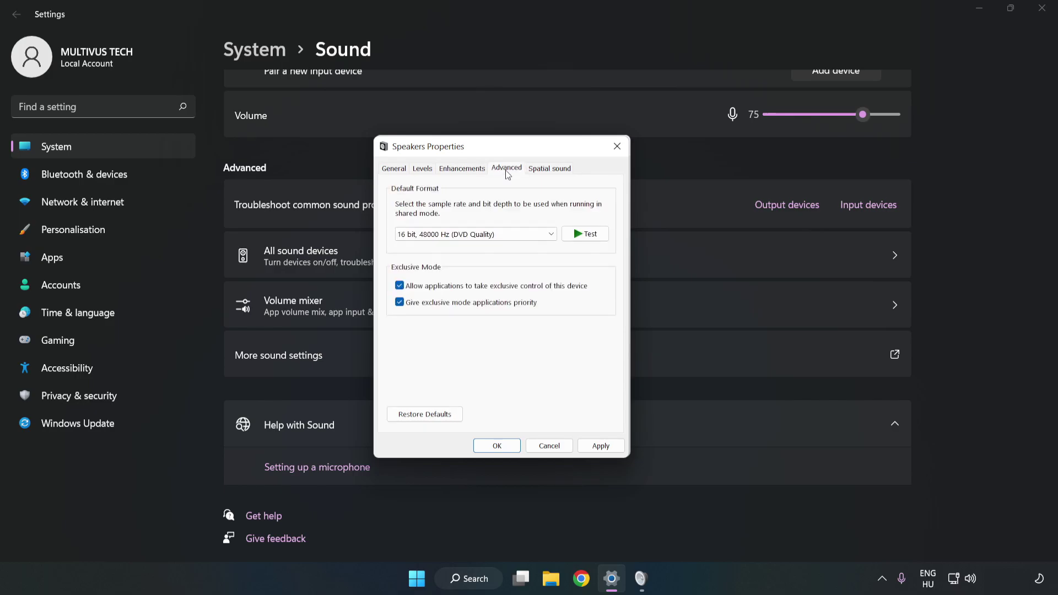
click(508, 236)
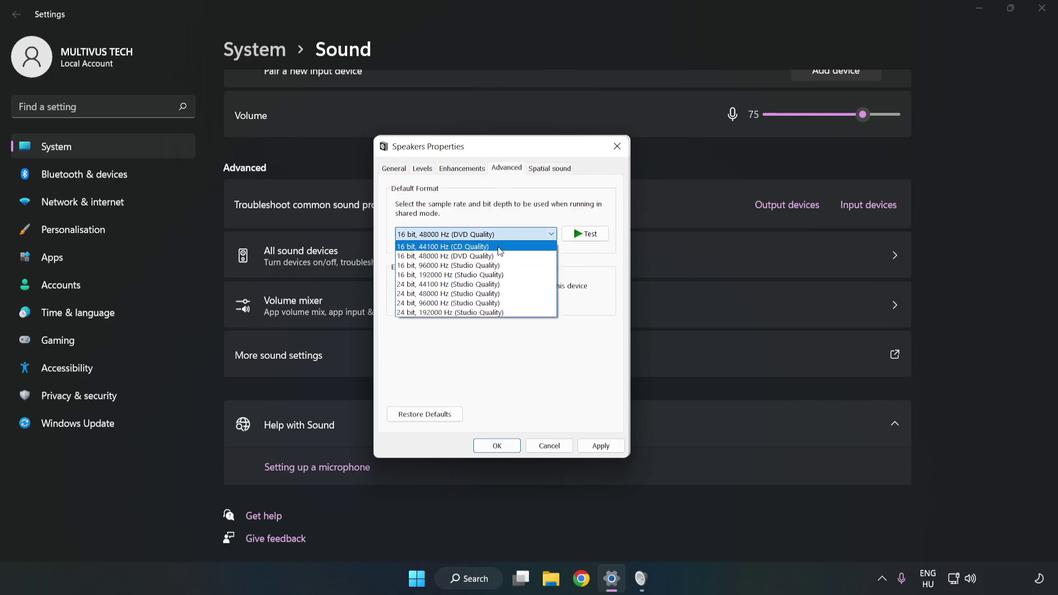
click(492, 256)
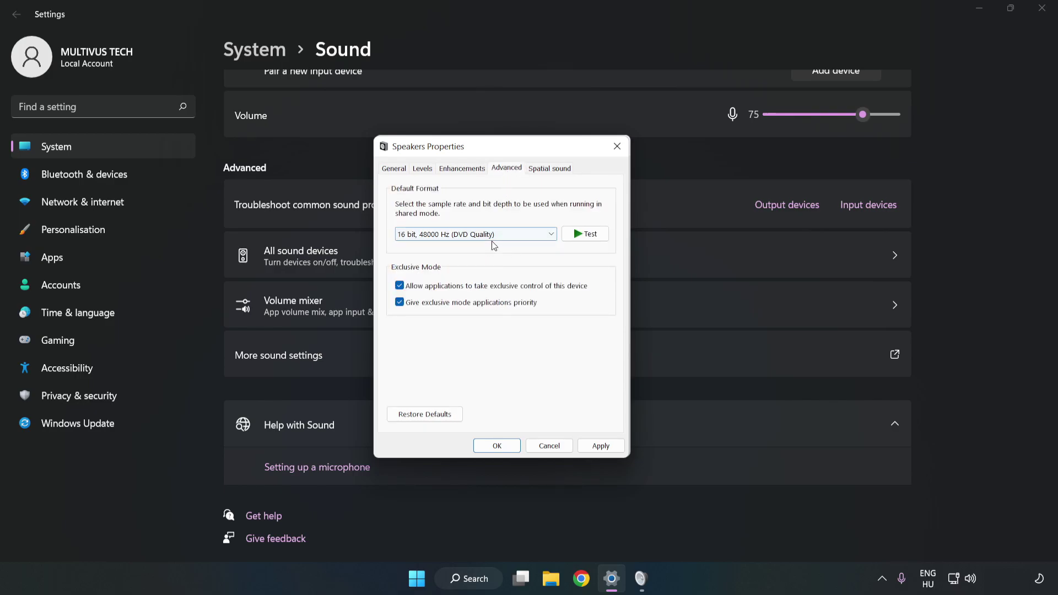
click(602, 448)
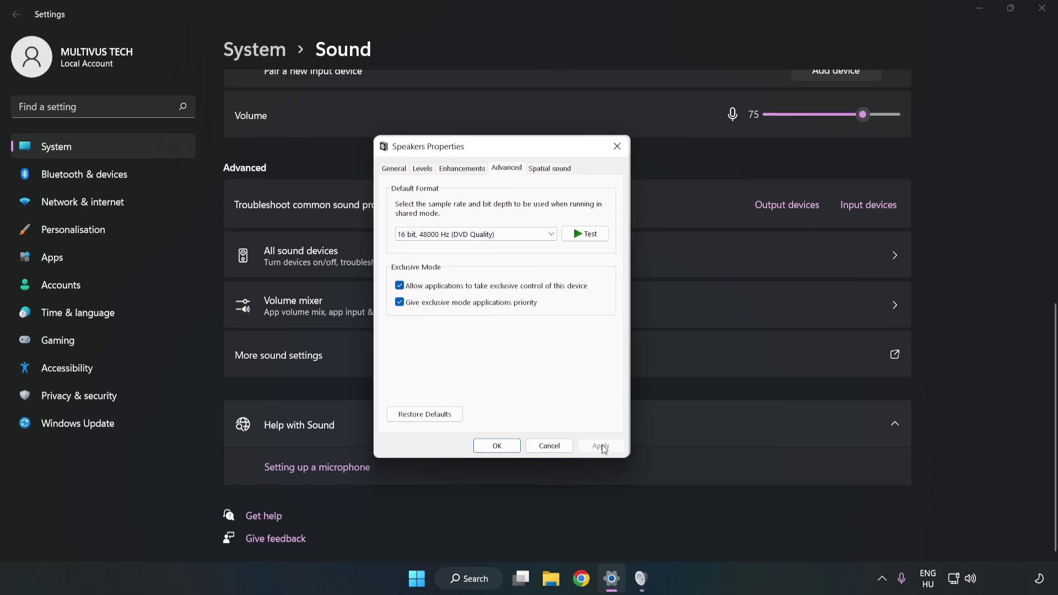
click(497, 446)
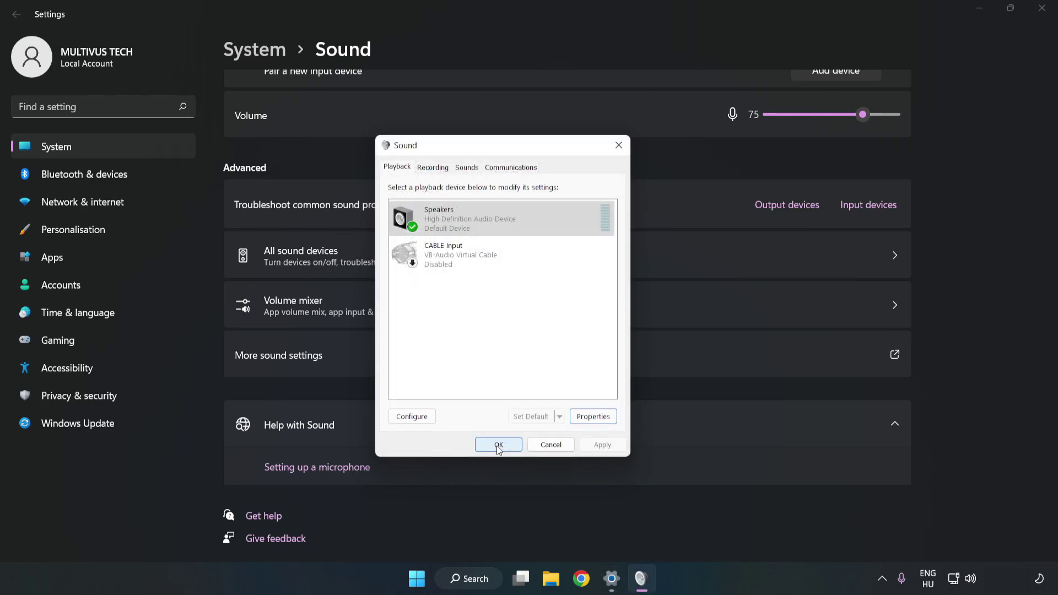
click(497, 444)
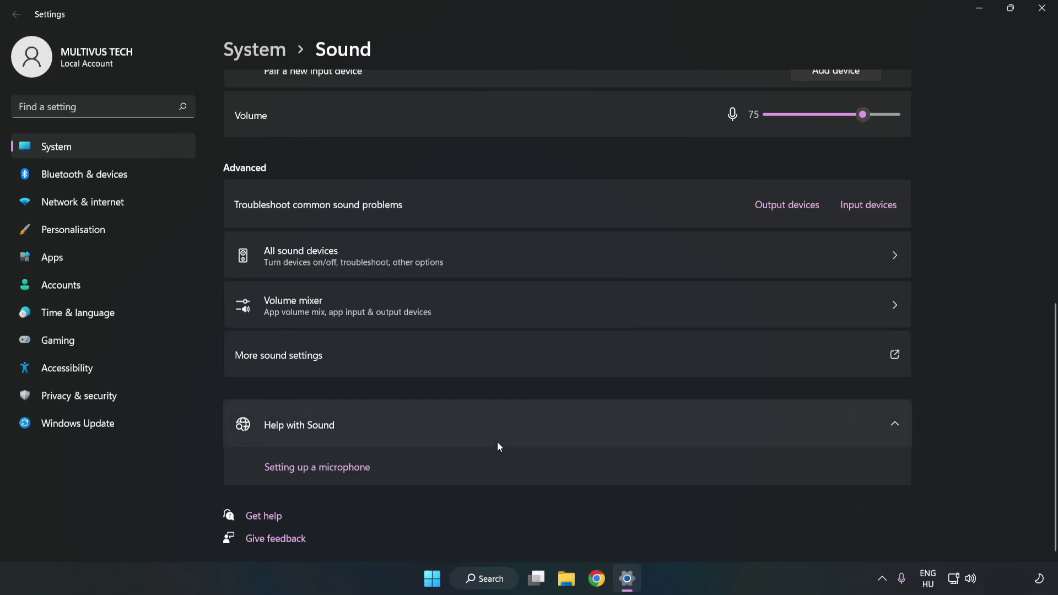
Close Settings and bring up the power options in the Start menu.
click(1035, 14)
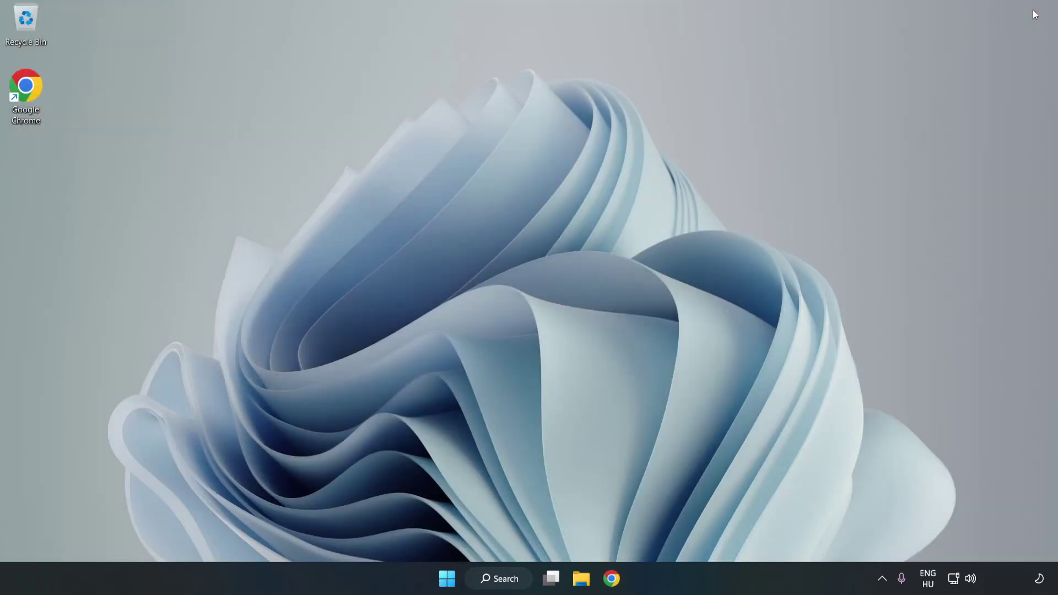
click(447, 578)
click(700, 531)
Search Windows for 'device manager' and open the Device Manager best match.
click(517, 580)
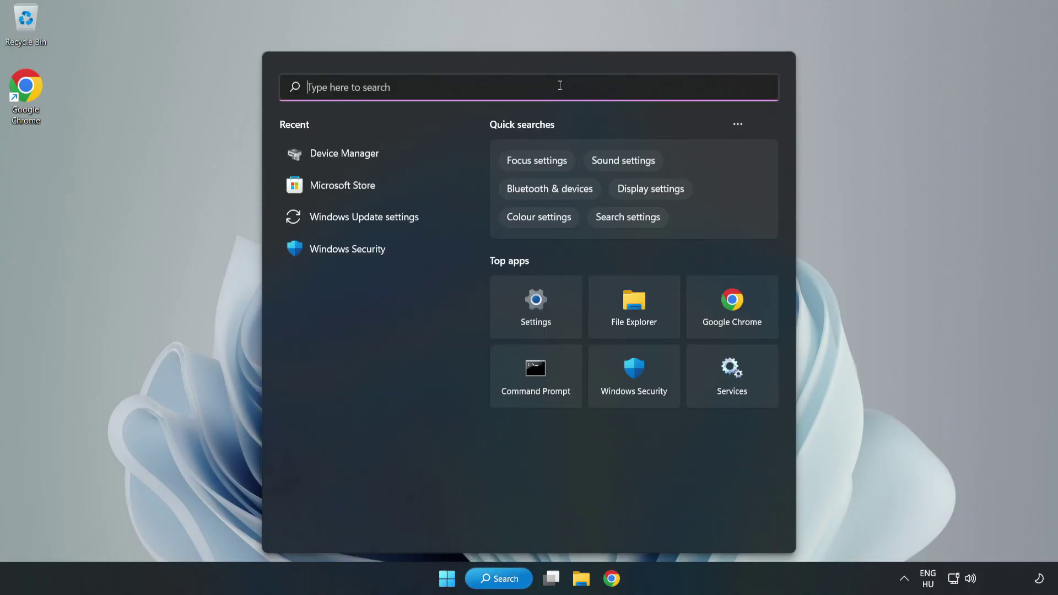
text(device mag)
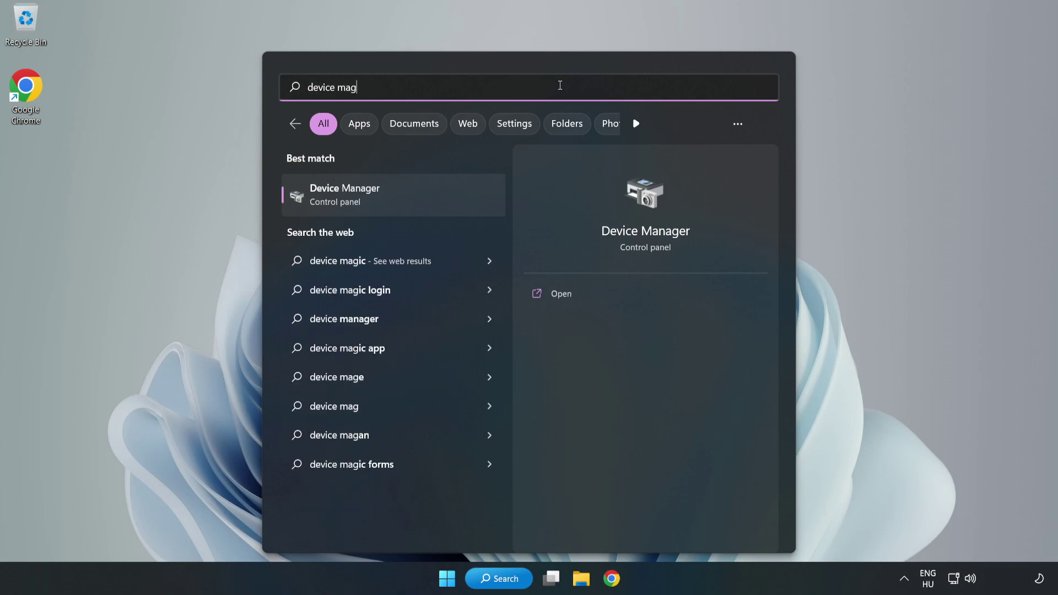
key(BackSpace)
text(nager)
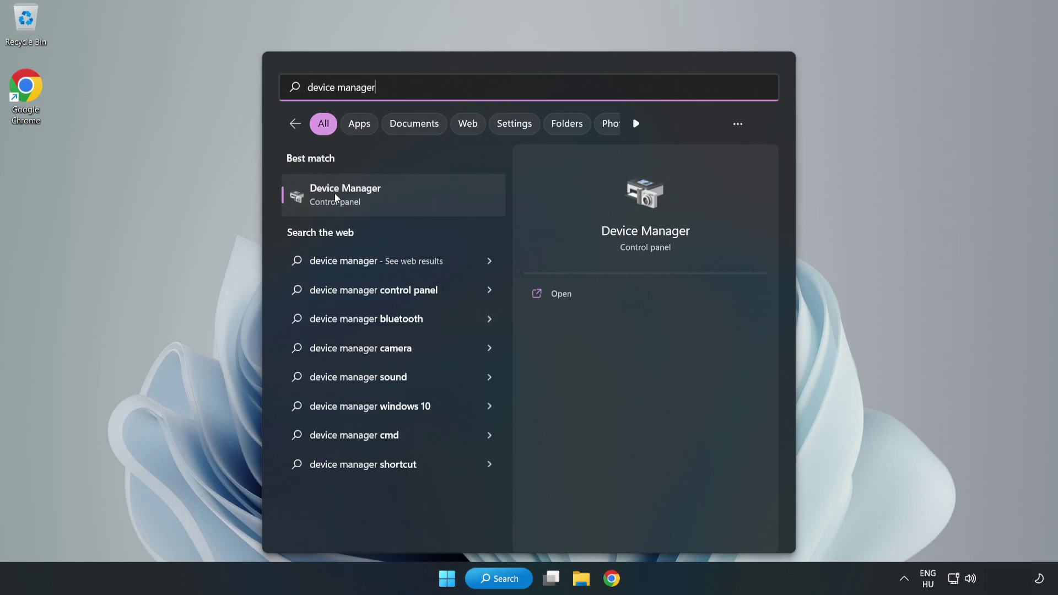
click(411, 198)
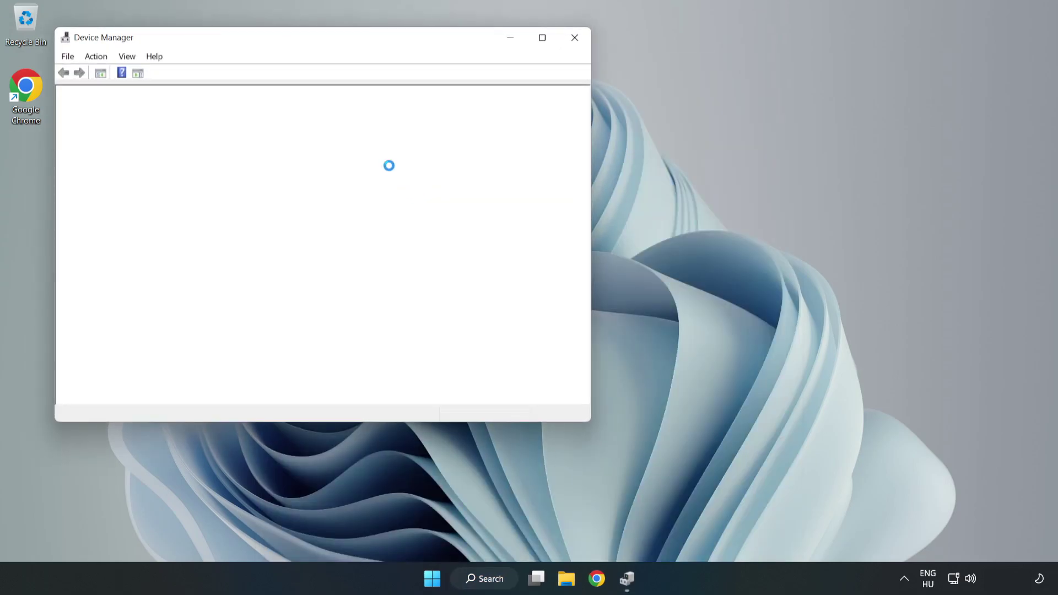
Expand Sound, video and game controllers and bring up the context menu for High Definition Audio Device.
drag(296, 42, 479, 83)
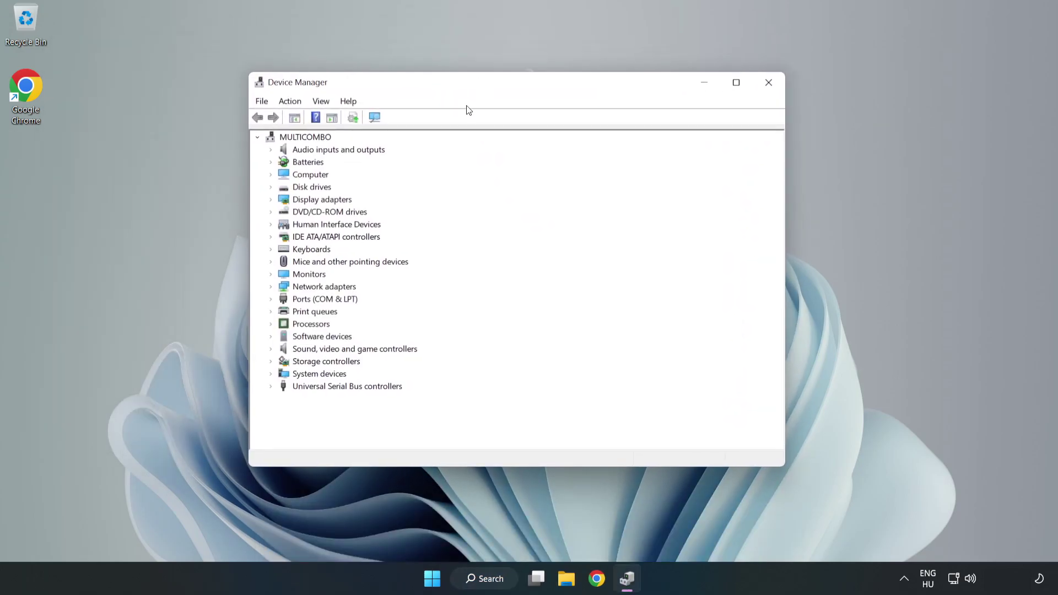
click(300, 354)
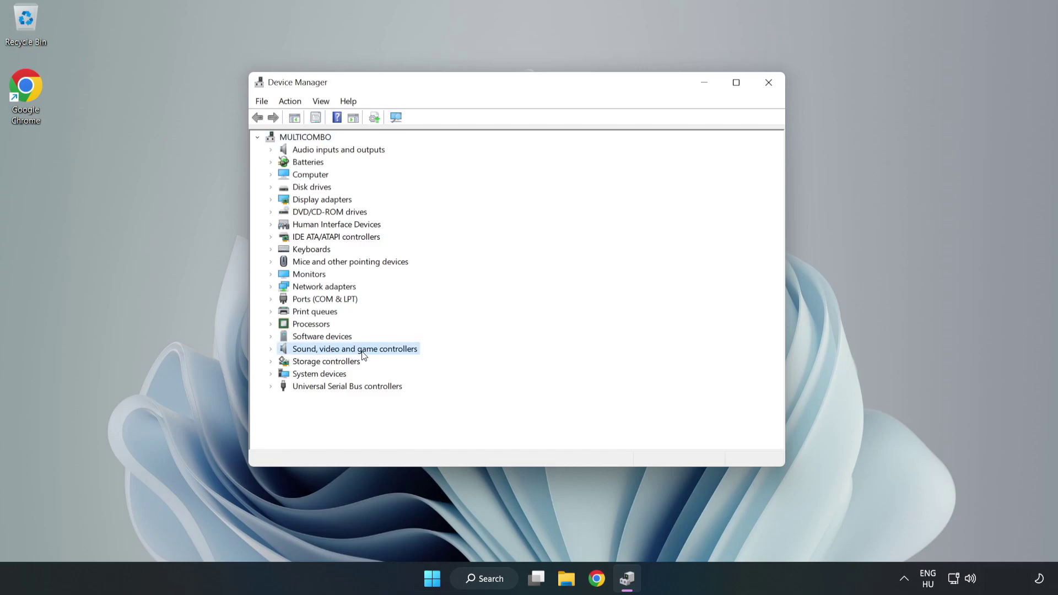
click(271, 350)
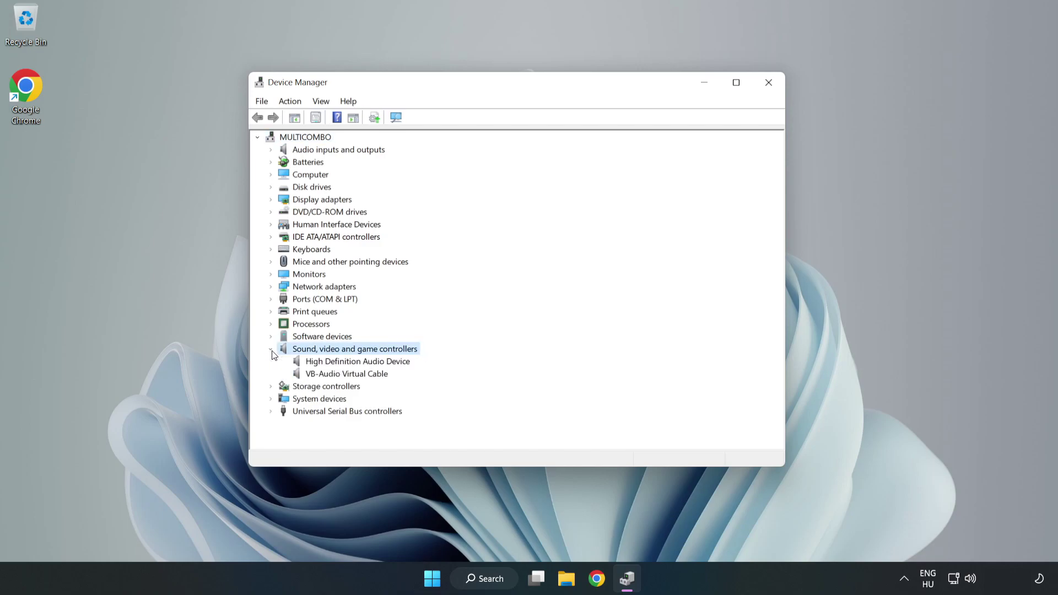
click(325, 362)
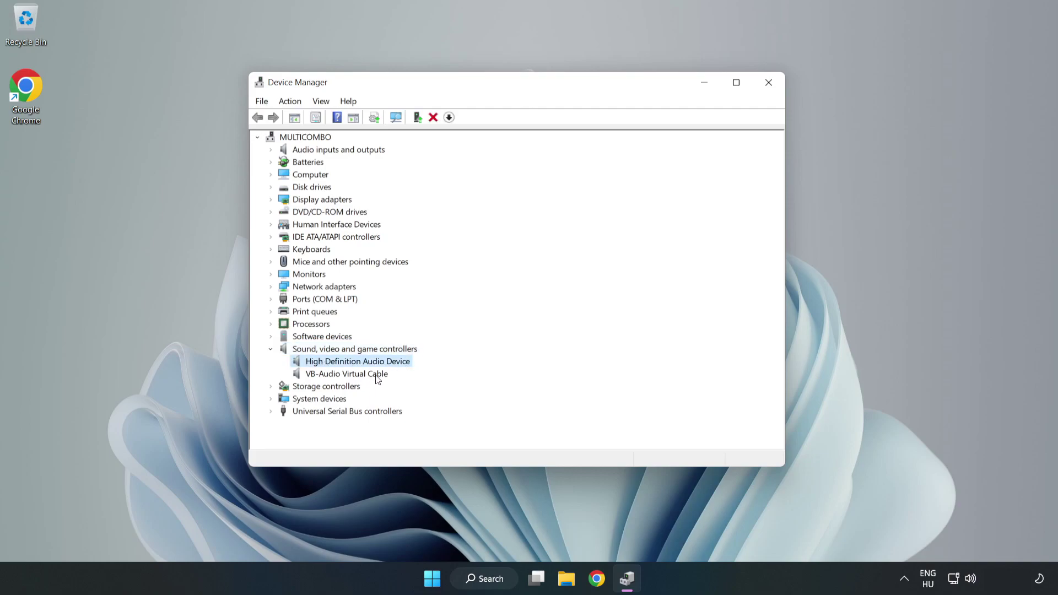
right_click(390, 361)
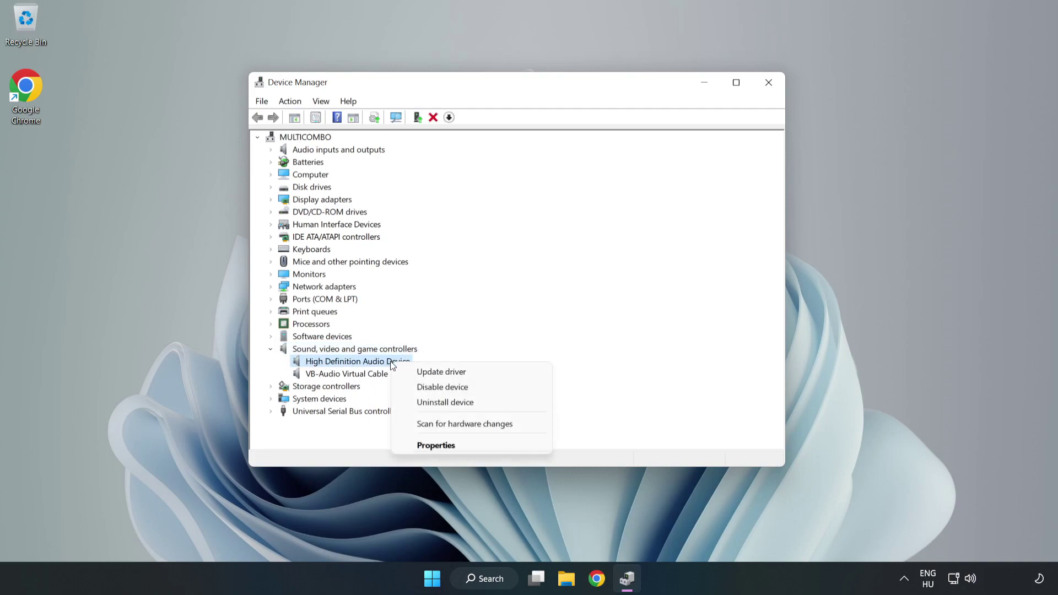
Reinstall the High Definition Audio Device driver, choosing it from the compatible drivers on this computer.
click(481, 373)
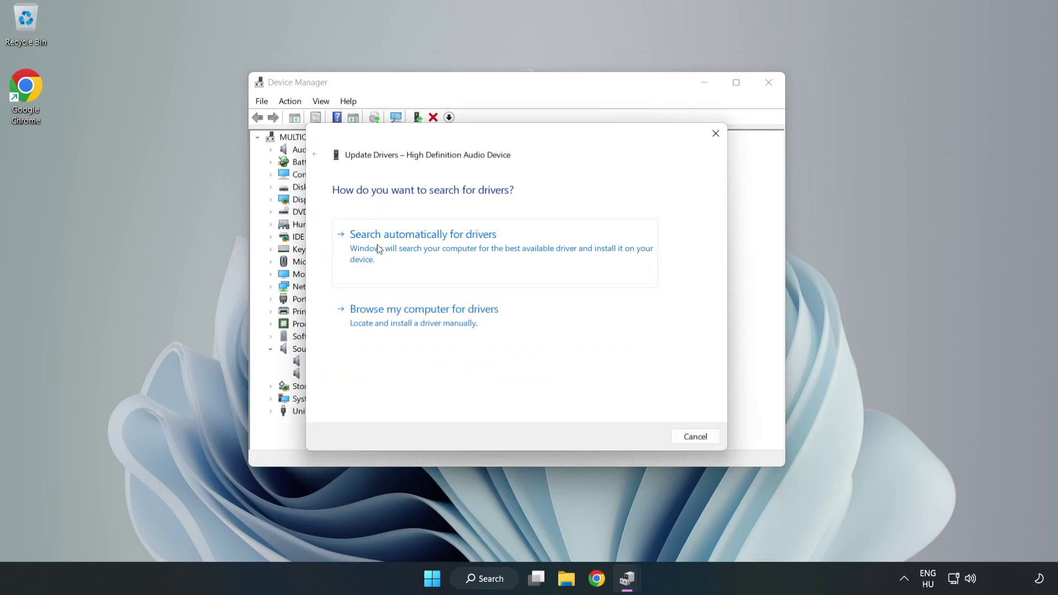
click(461, 323)
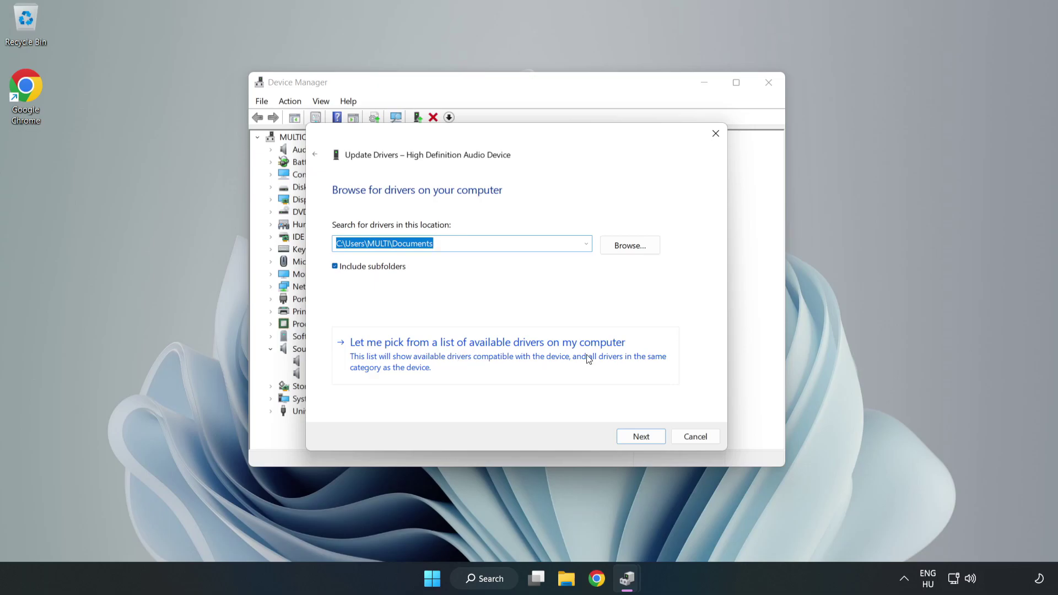
click(549, 361)
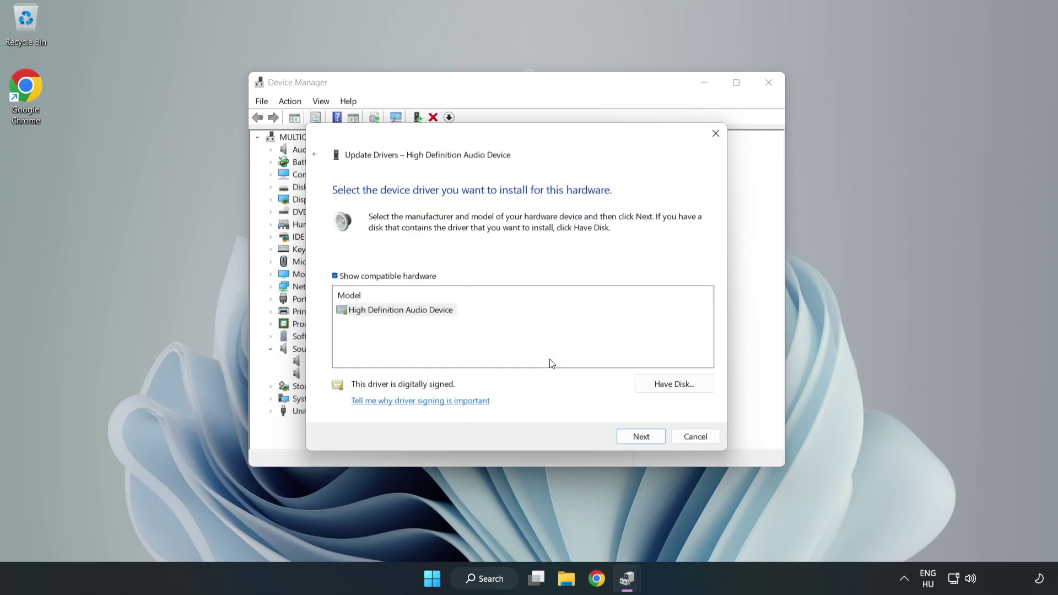
click(354, 313)
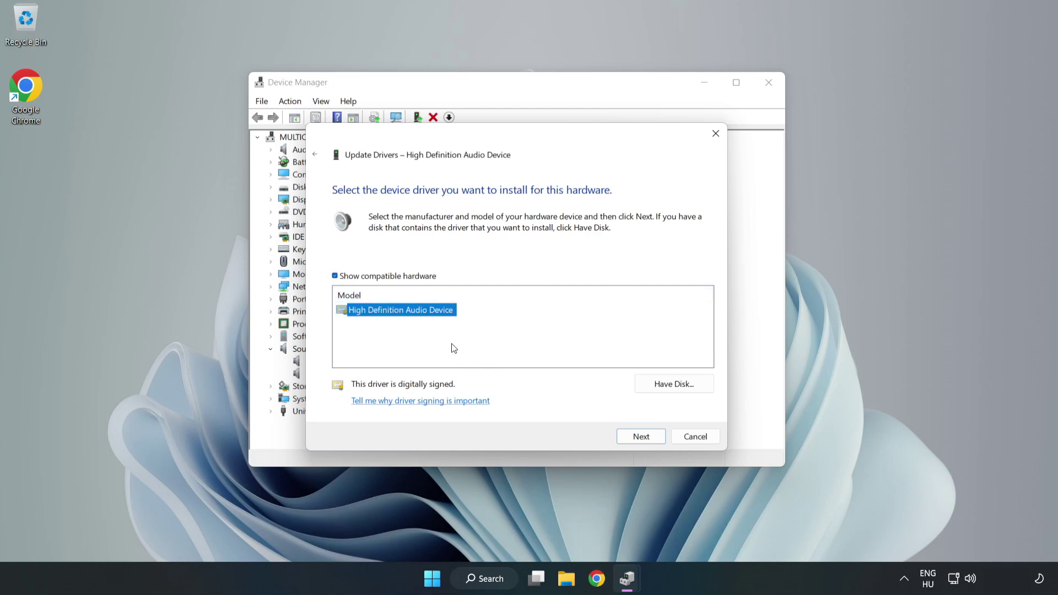
click(641, 438)
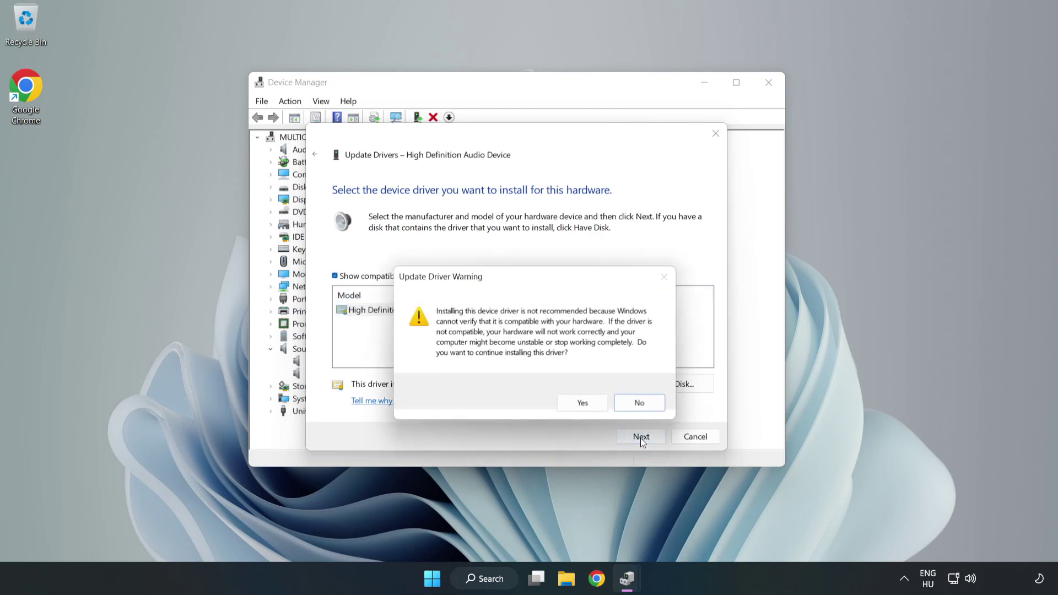
click(586, 404)
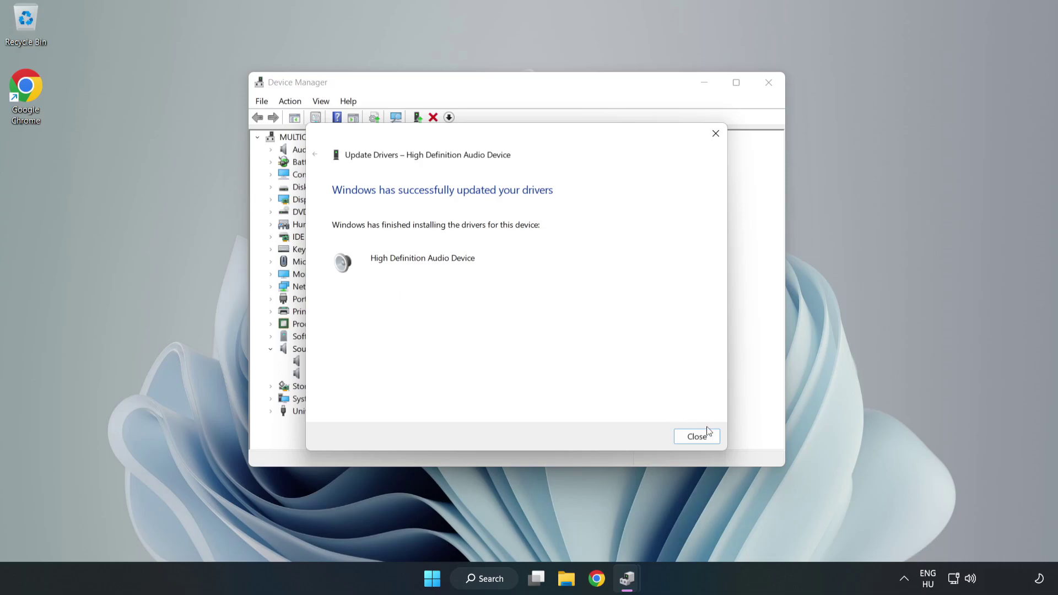
click(696, 437)
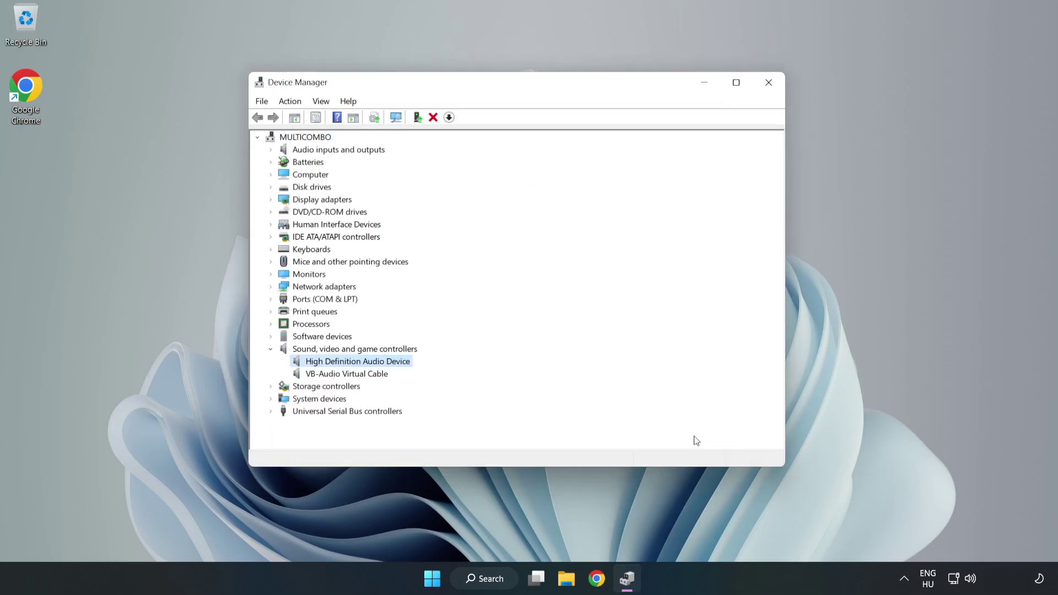
Close Device Manager and restart the computer from the Start menu's power options.
click(767, 84)
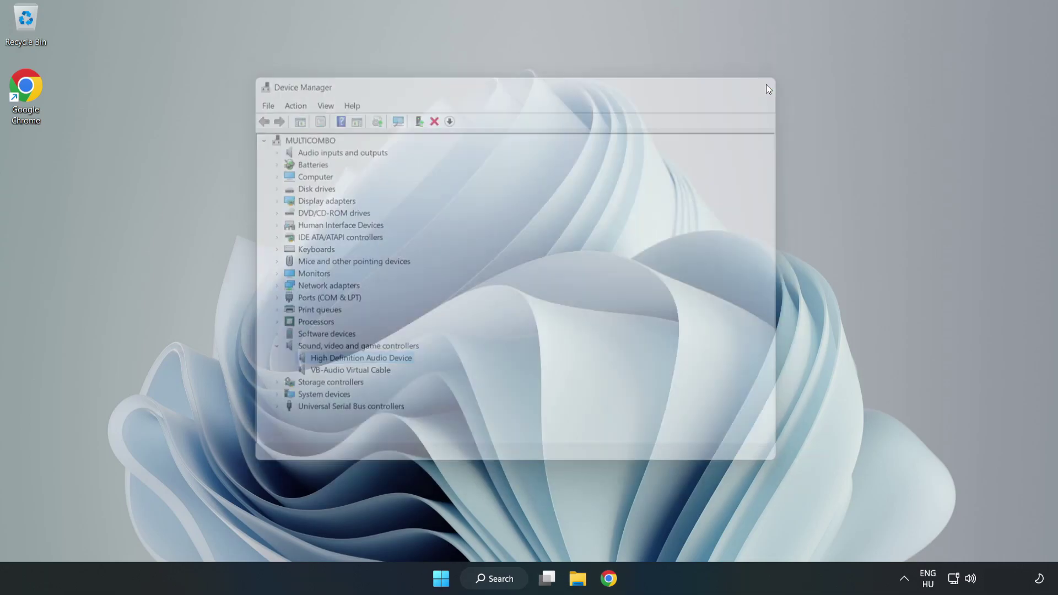
click(447, 577)
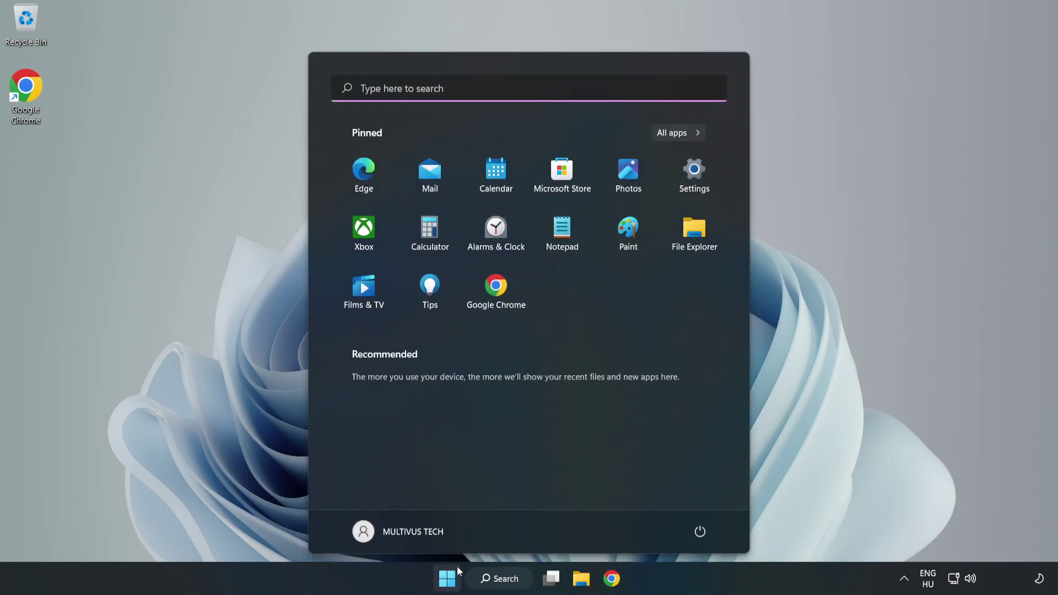
click(699, 530)
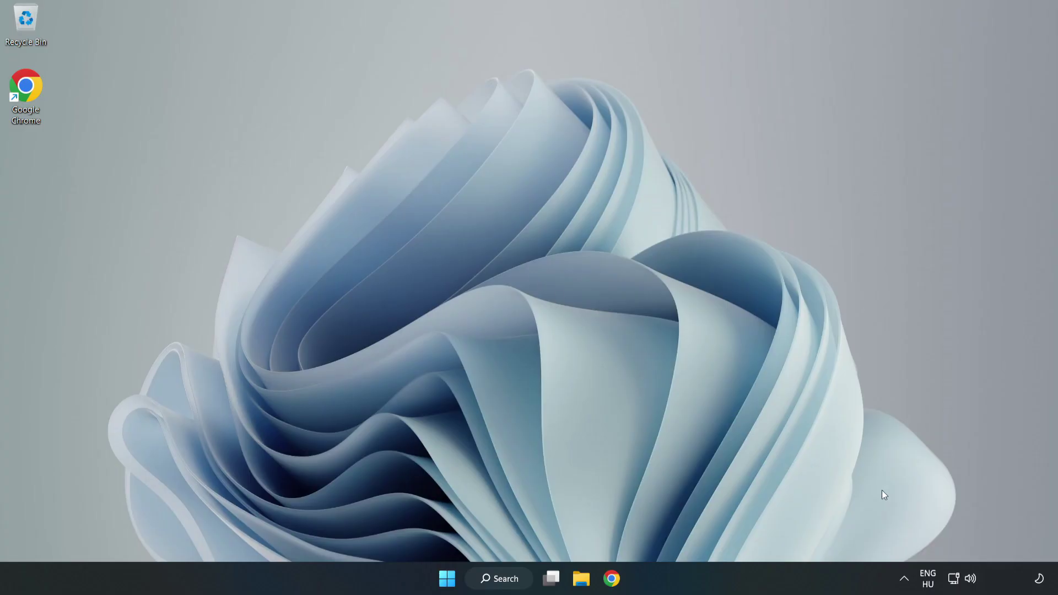
Launch Troubleshoot sound problems from the taskbar volume icon's menu.
right_click(973, 578)
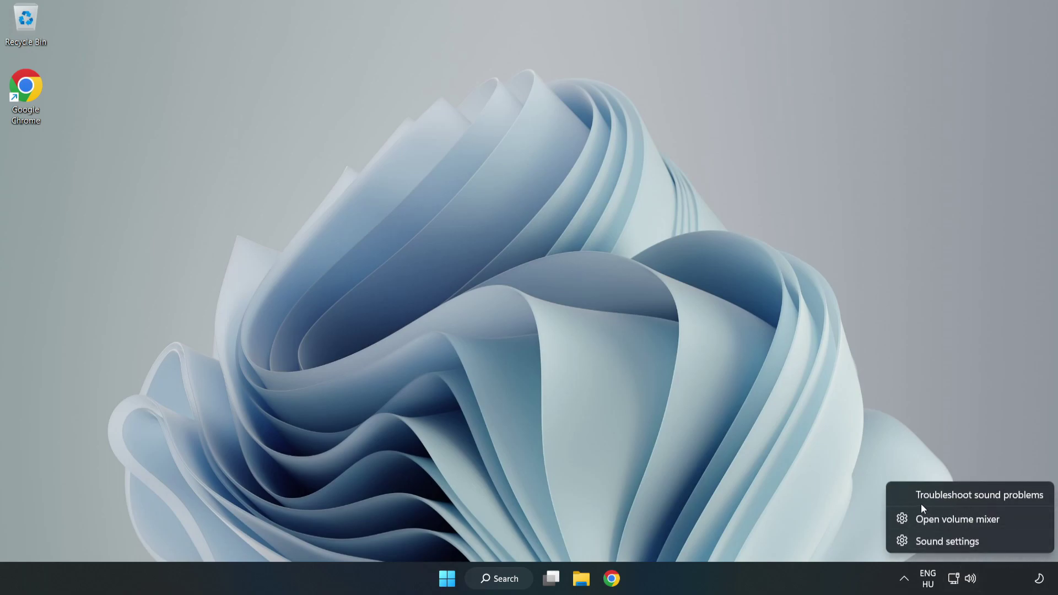
click(956, 495)
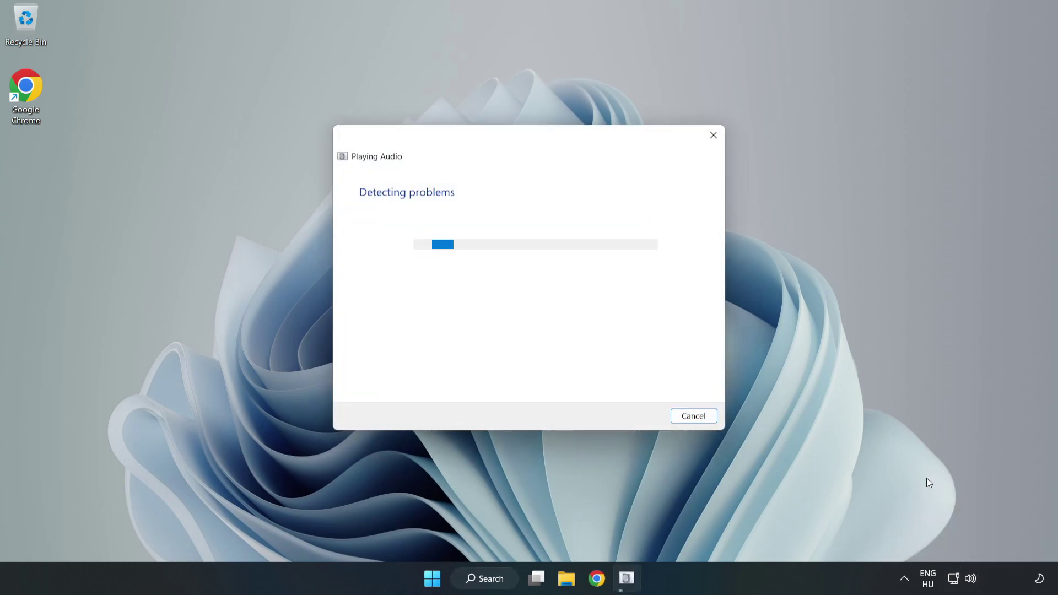